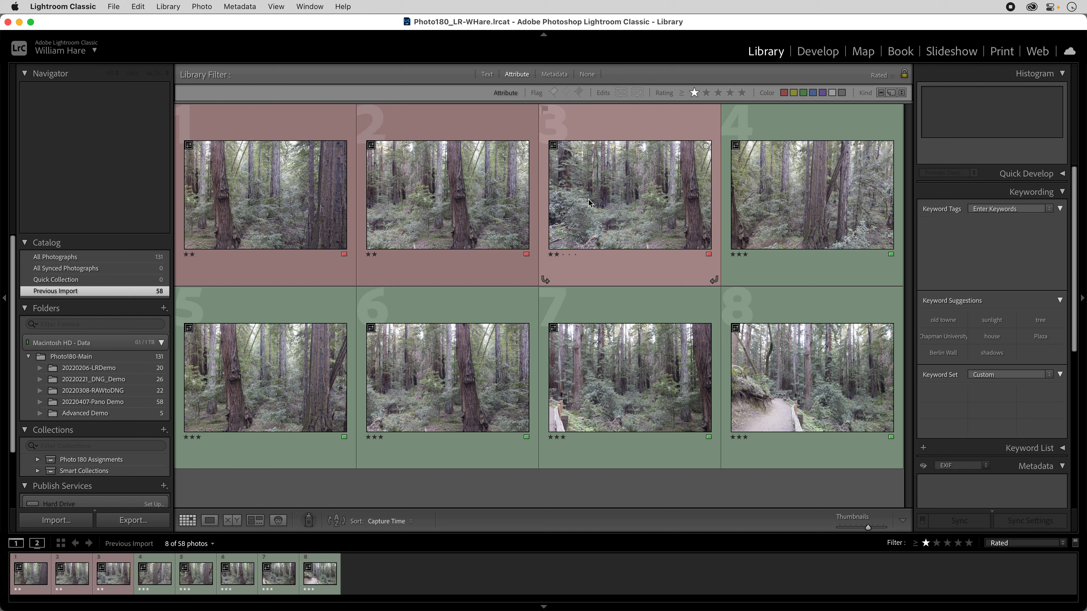
{"action": "mouse_move", "coordinate": [589, 199]}
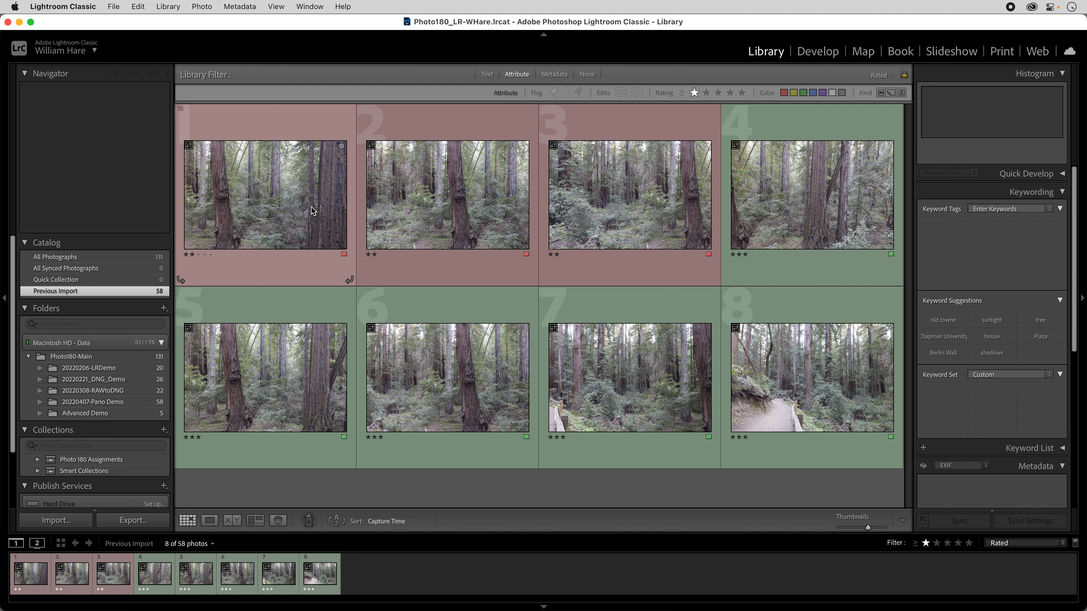
{"action": "mouse_move", "coordinate": [312, 208]}
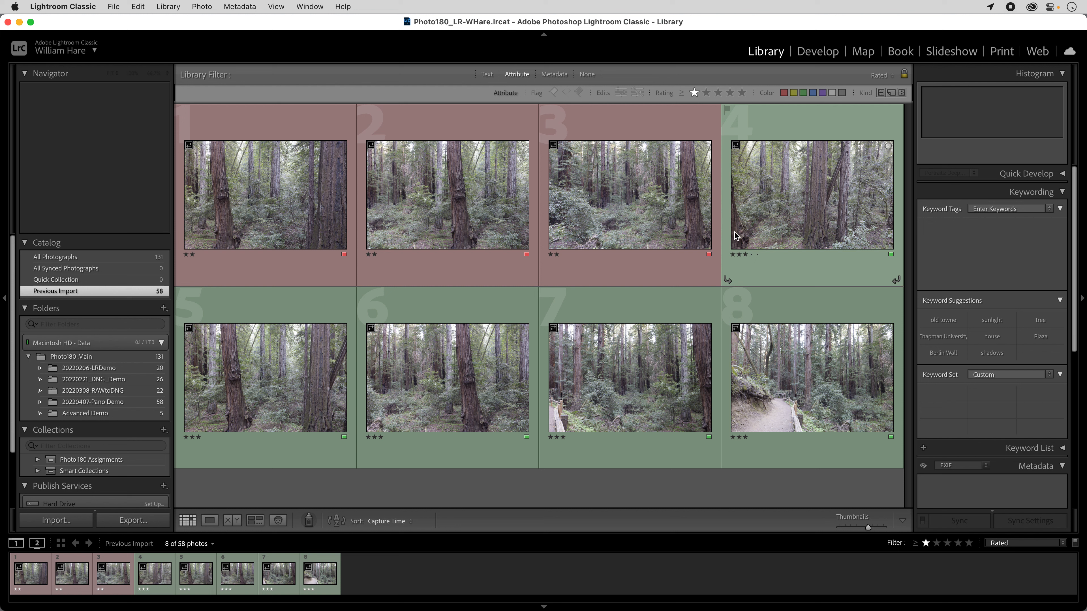
{"action": "mouse_move", "coordinate": [733, 207]}
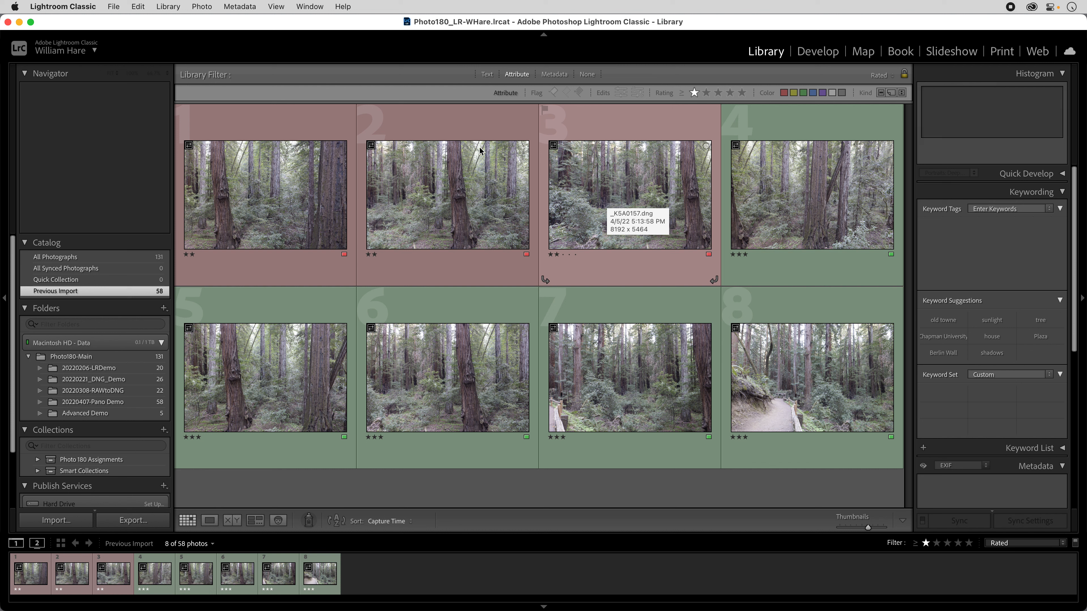
Try selecting the three red-labelled photos by extending the selection one photo at a time
{"action": "left_click", "coordinate": [306, 194]}
{"action": "left_click", "coordinate": [446, 189], "text": "shift"}
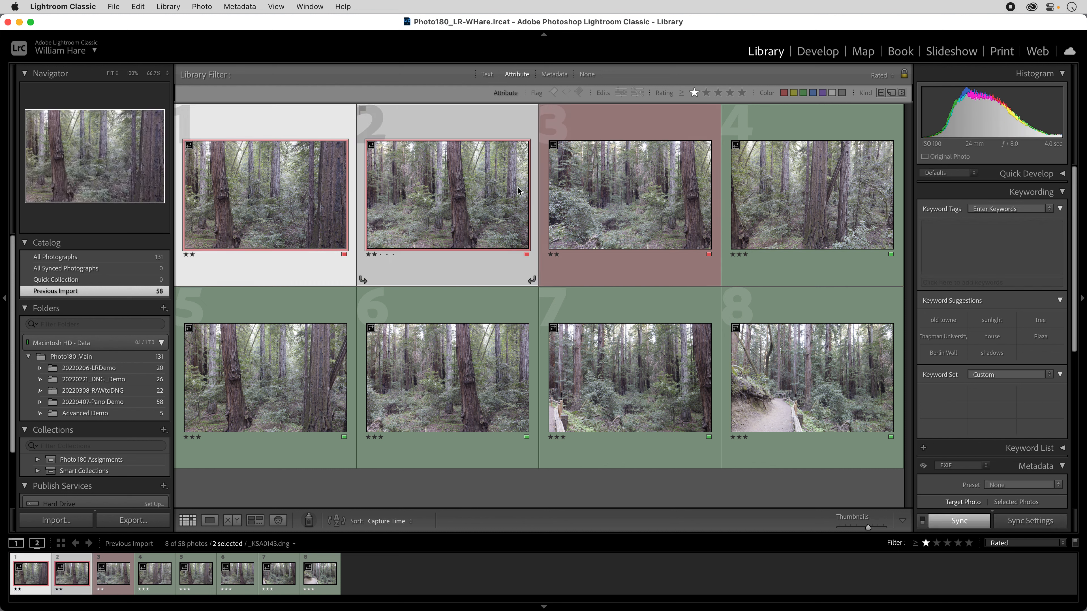
{"action": "left_click", "coordinate": [596, 186], "text": "shift"}
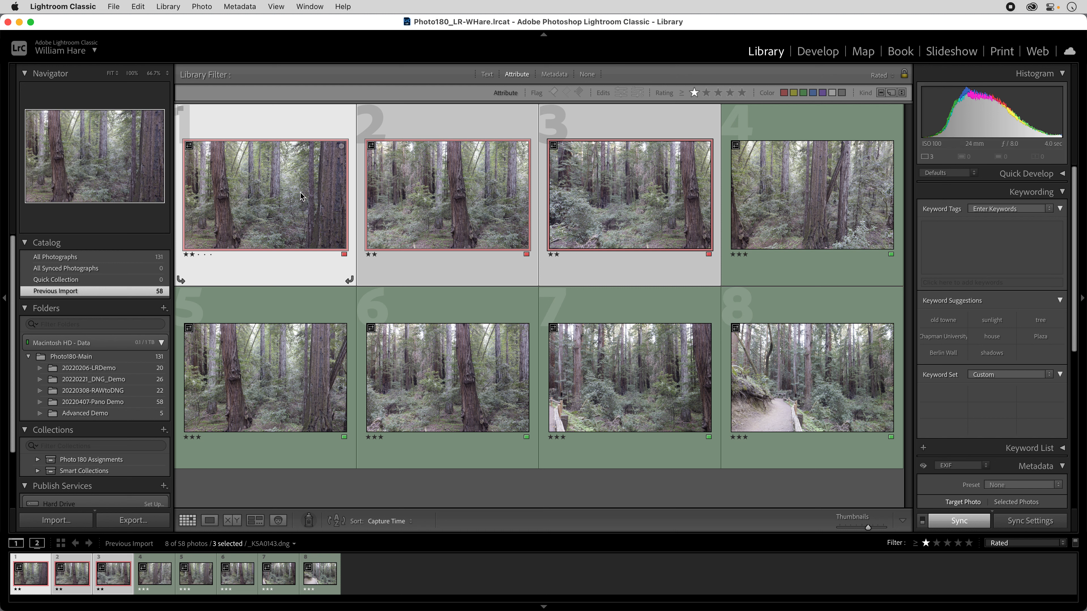
{"action": "left_click", "coordinate": [324, 339]}
Select the range of three red-labelled photos and open them in the Panorama photo merge preview
{"action": "left_click", "coordinate": [283, 205]}
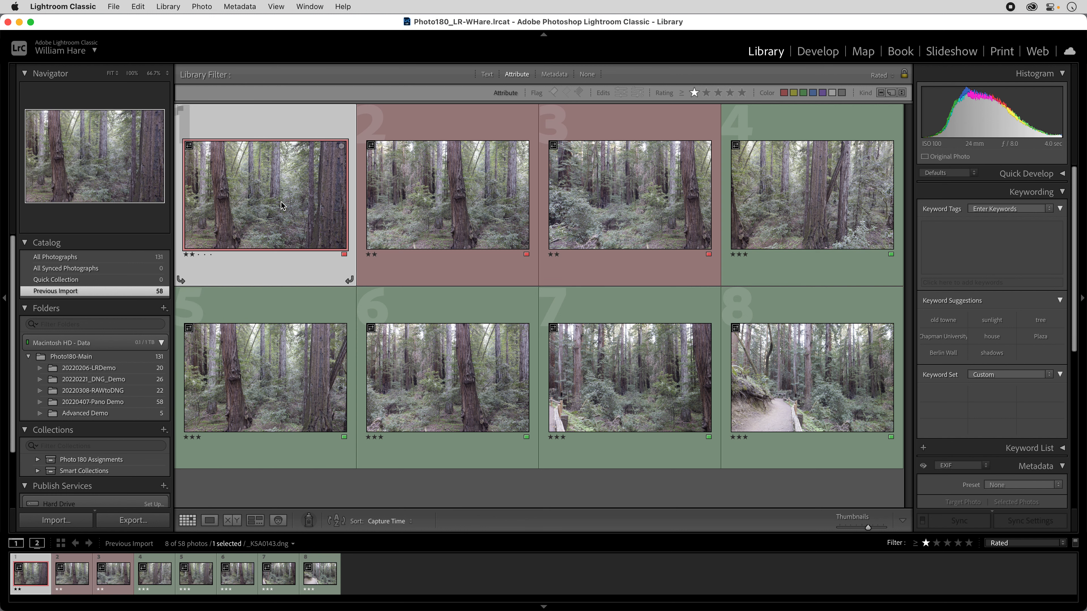
{"action": "left_click", "coordinate": [608, 182], "text": "shift"}
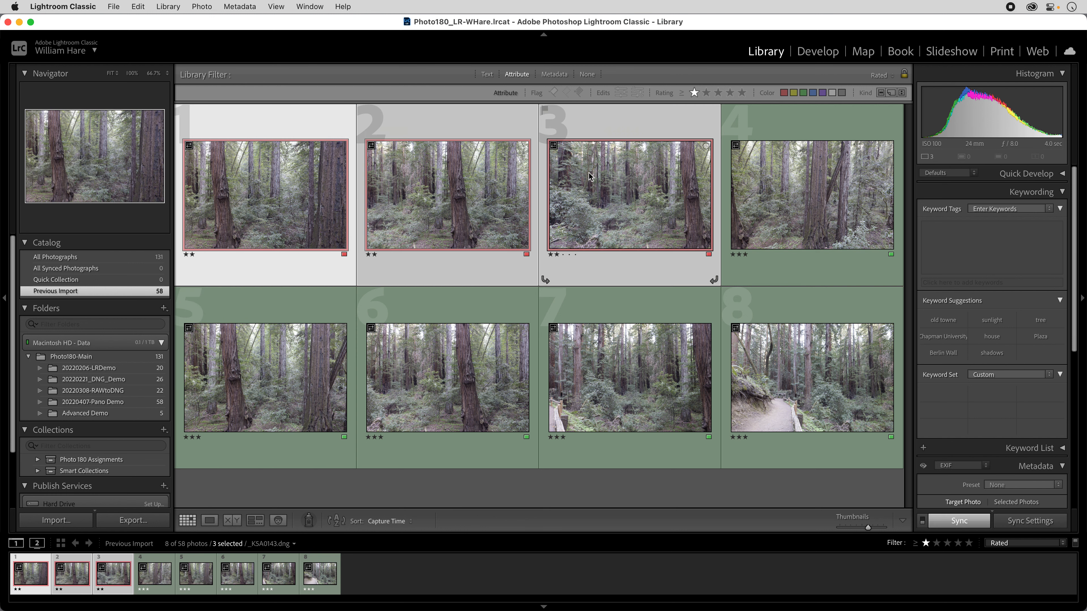
{"action": "left_click", "coordinate": [208, 7]}
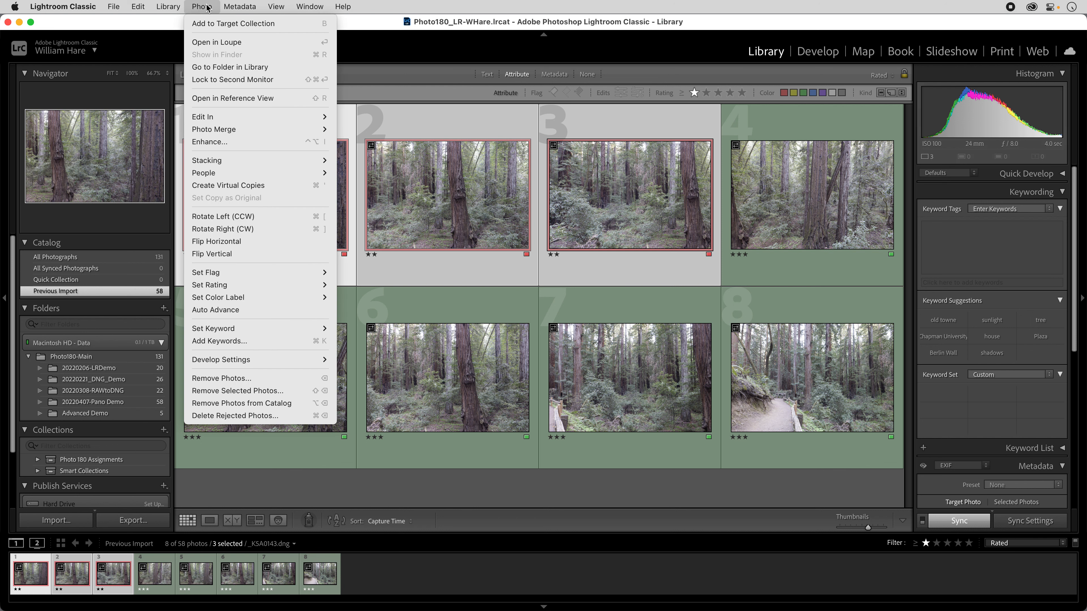
{"action": "mouse_move", "coordinate": [328, 131]}
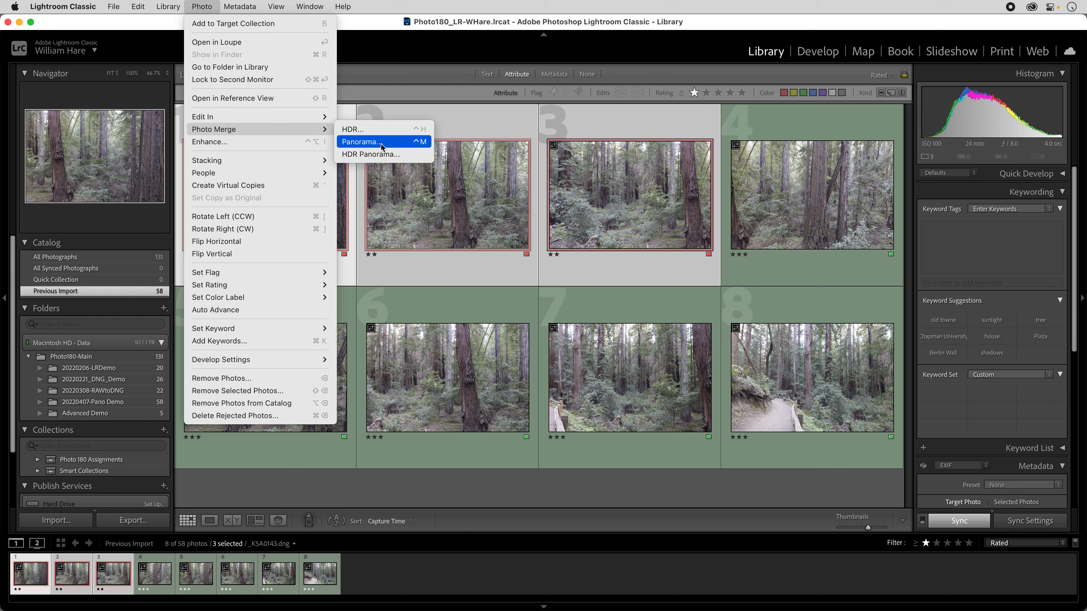
{"action": "left_click", "coordinate": [368, 142]}
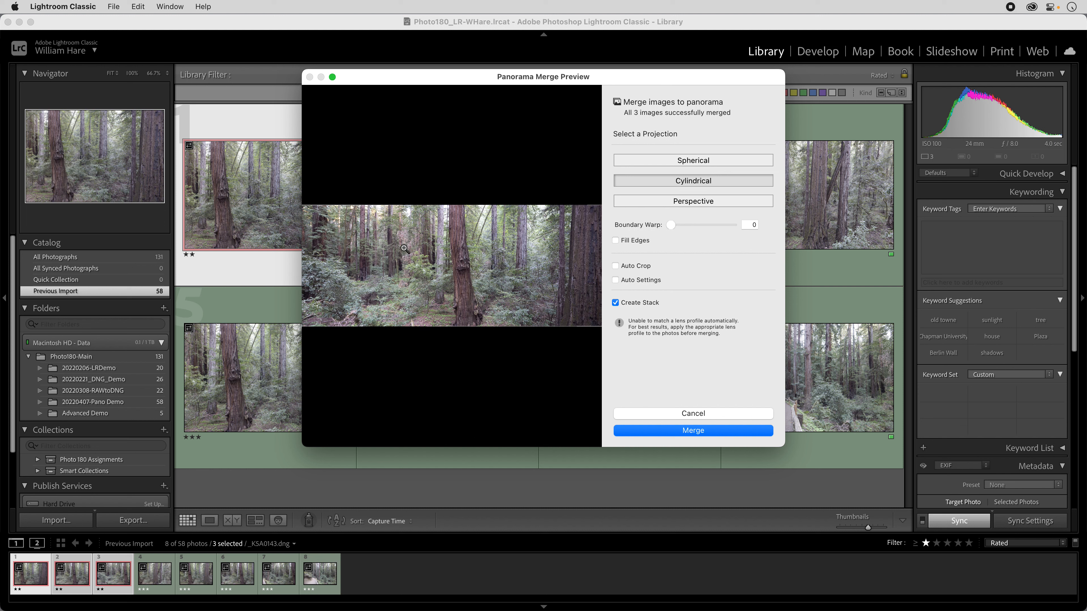
Disable Create Stack and set the panorama projection to Perspective after previewing Spherical and Cylindrical
{"action": "left_click", "coordinate": [616, 303]}
{"action": "left_click", "coordinate": [703, 159]}
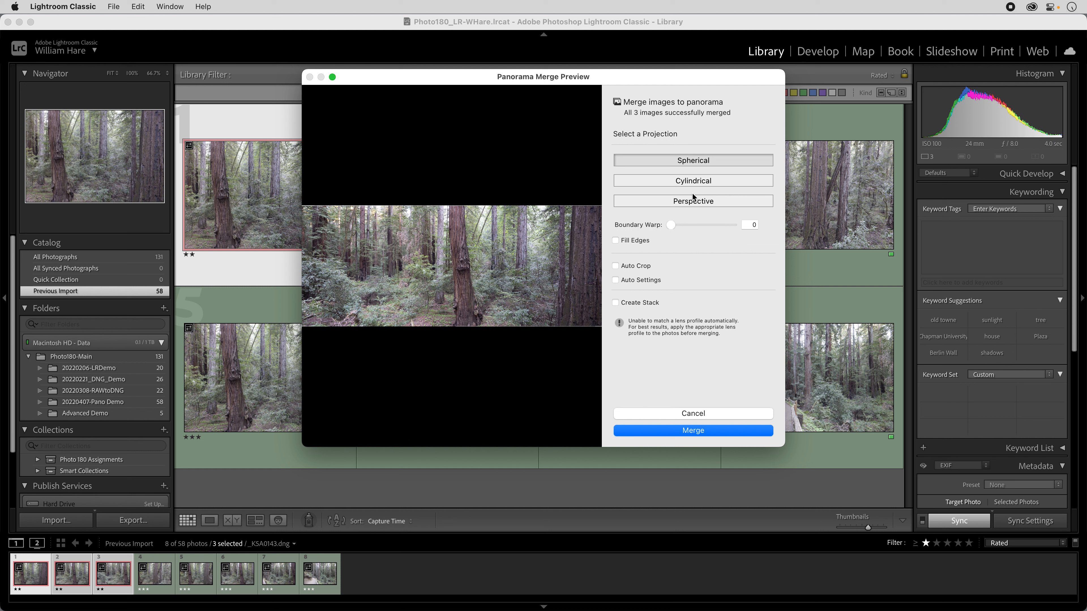
{"action": "left_click", "coordinate": [719, 179]}
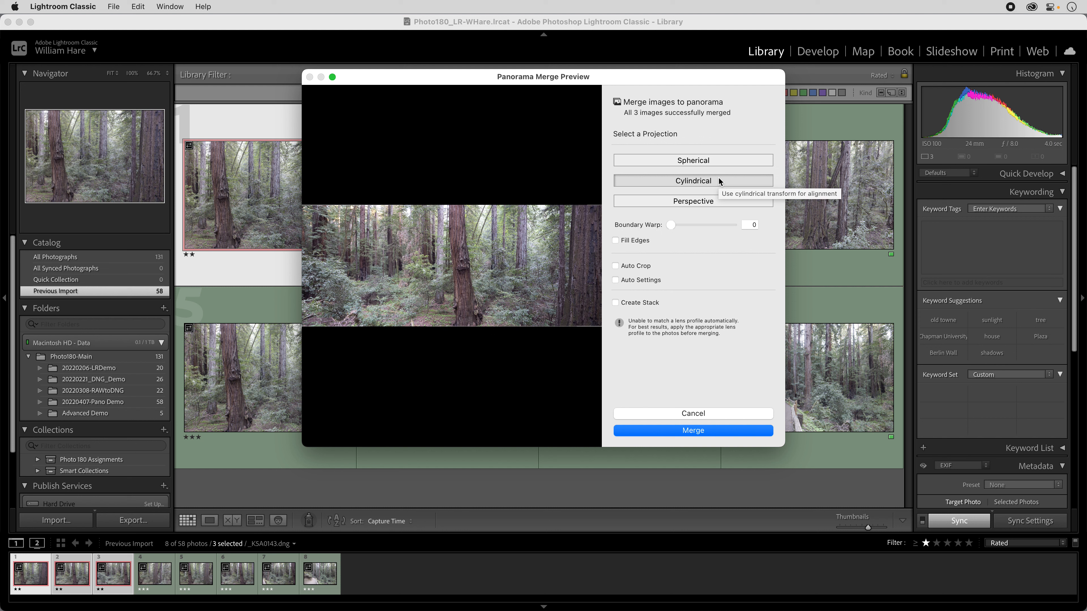
{"action": "left_click", "coordinate": [698, 200]}
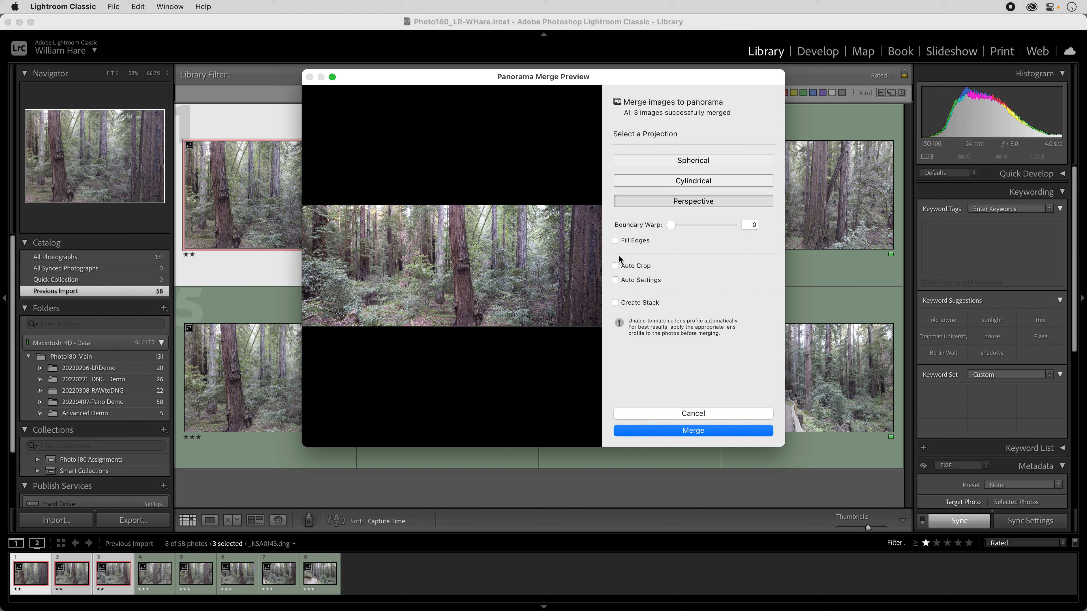
Enable Auto Crop and merge the three photos into a panorama
{"action": "left_click", "coordinate": [628, 266]}
{"action": "left_click", "coordinate": [614, 266]}
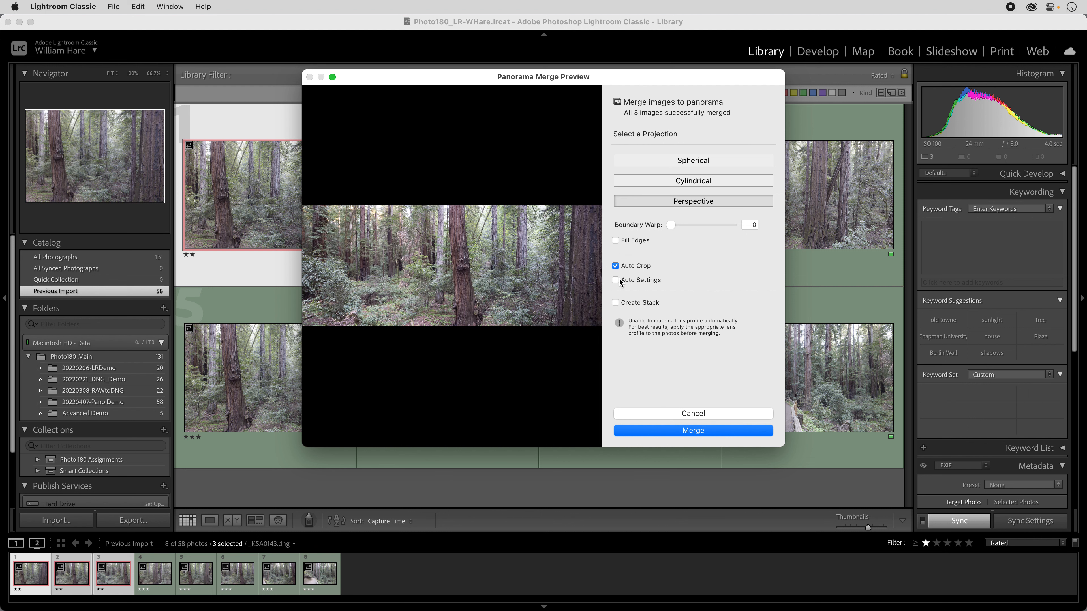
{"action": "left_click", "coordinate": [698, 431]}
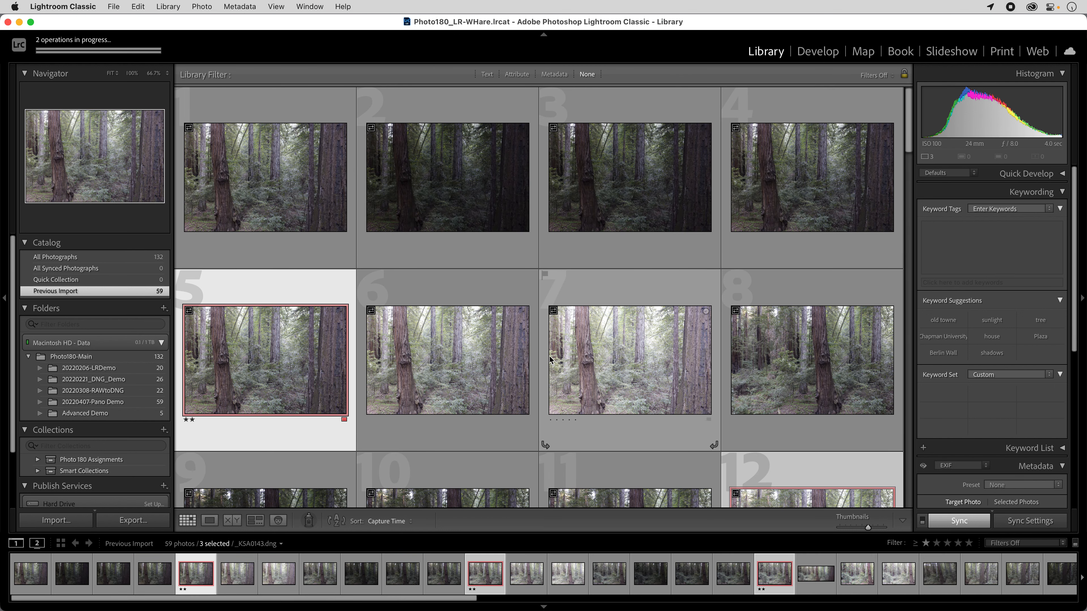
View the newly merged panorama of the three photos full size and take it into the Develop module
{"action": "left_click", "coordinate": [816, 574]}
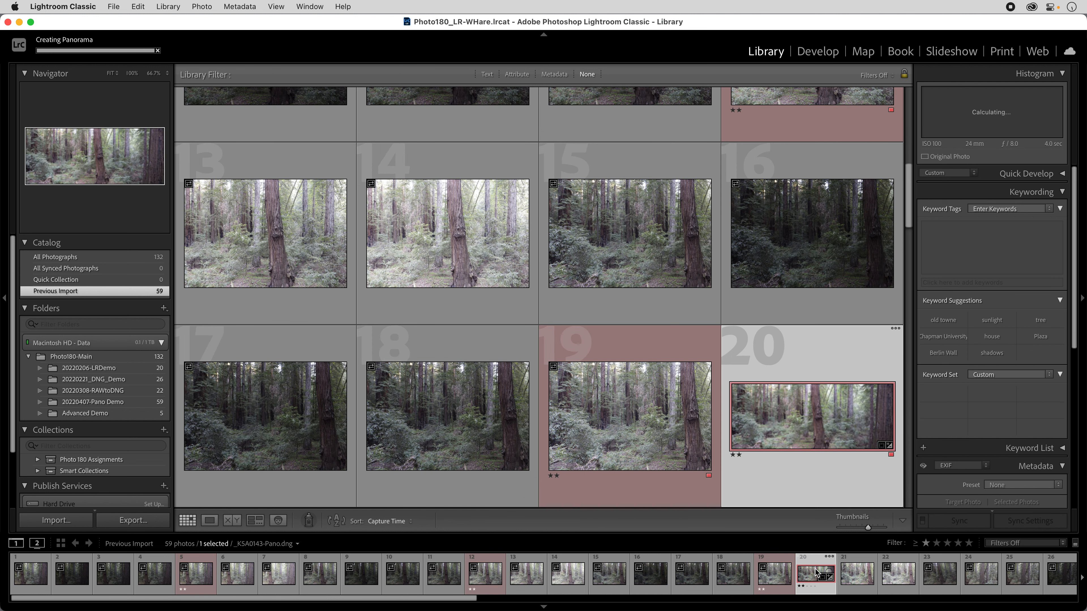
{"action": "double_click", "coordinate": [767, 402]}
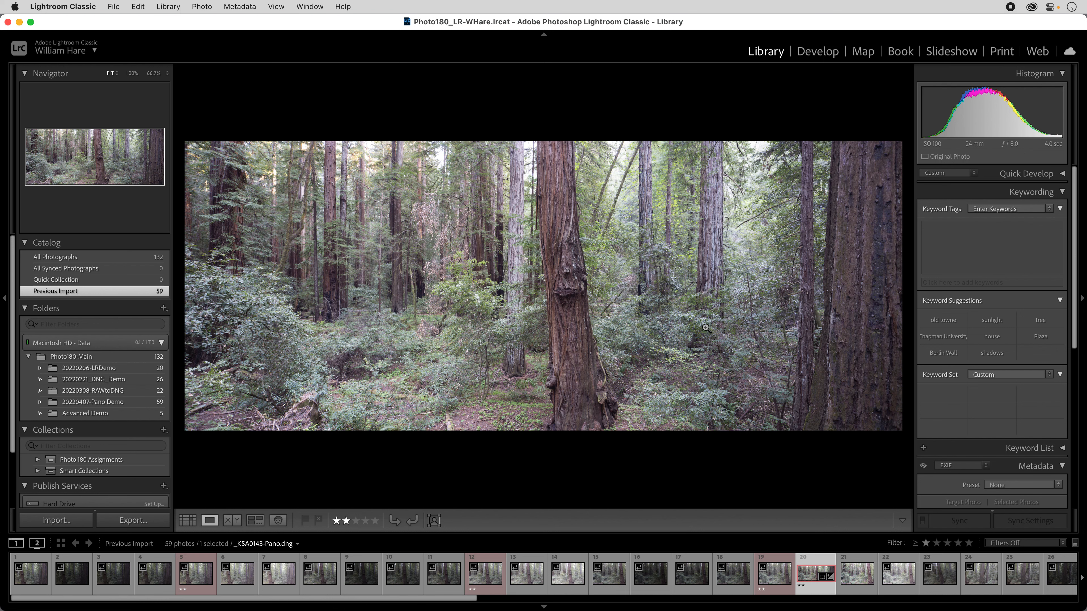
{"action": "left_click", "coordinate": [817, 51]}
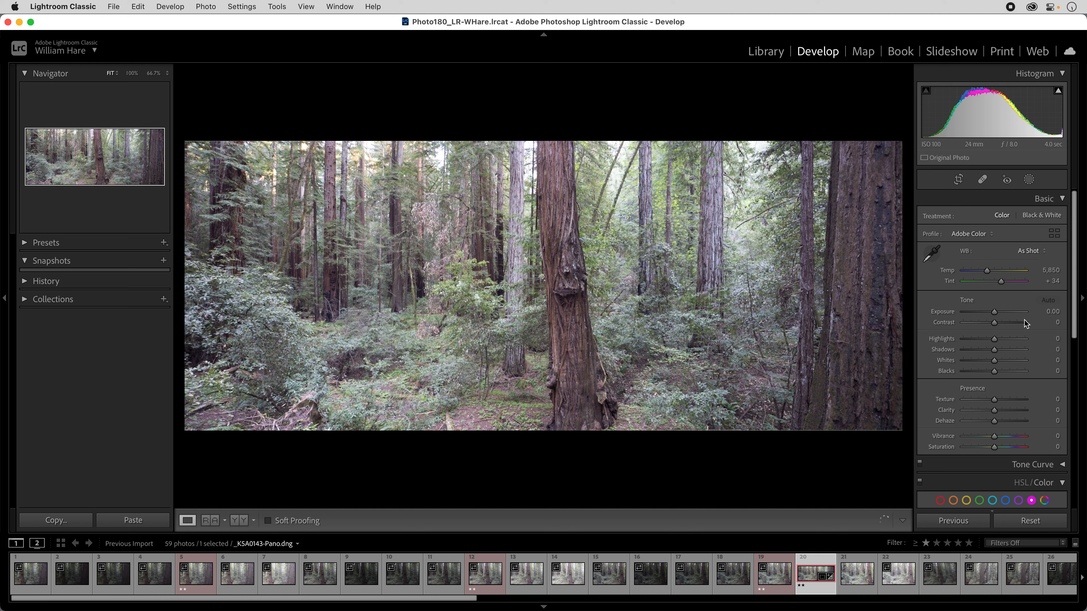
Adjust the panorama's Temp to 6,468, Exposure to -0.15, Highlights to -33, Shadows to +34 and Blacks to -27
{"action": "left_click_drag", "start_coordinate": [987, 271], "coordinate": [992, 271]}
{"action": "left_click_drag", "start_coordinate": [995, 313], "coordinate": [1004, 350]}
{"action": "left_click_drag", "start_coordinate": [994, 371], "coordinate": [986, 372]}
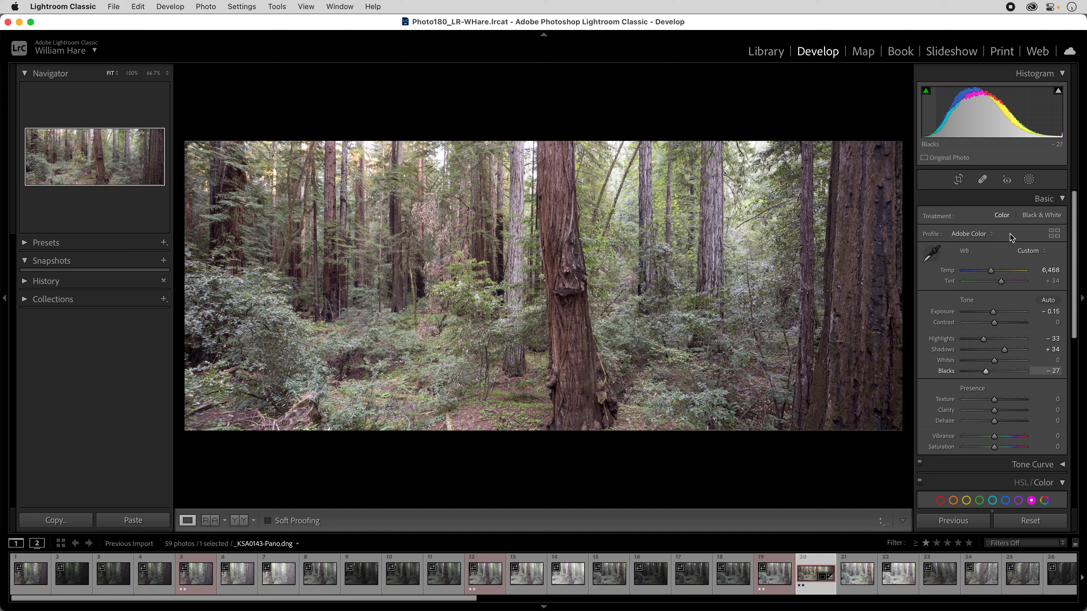
Preview the Black & White treatment, return to Color, and set the panorama's Texture to +23
{"action": "left_click", "coordinate": [1037, 216]}
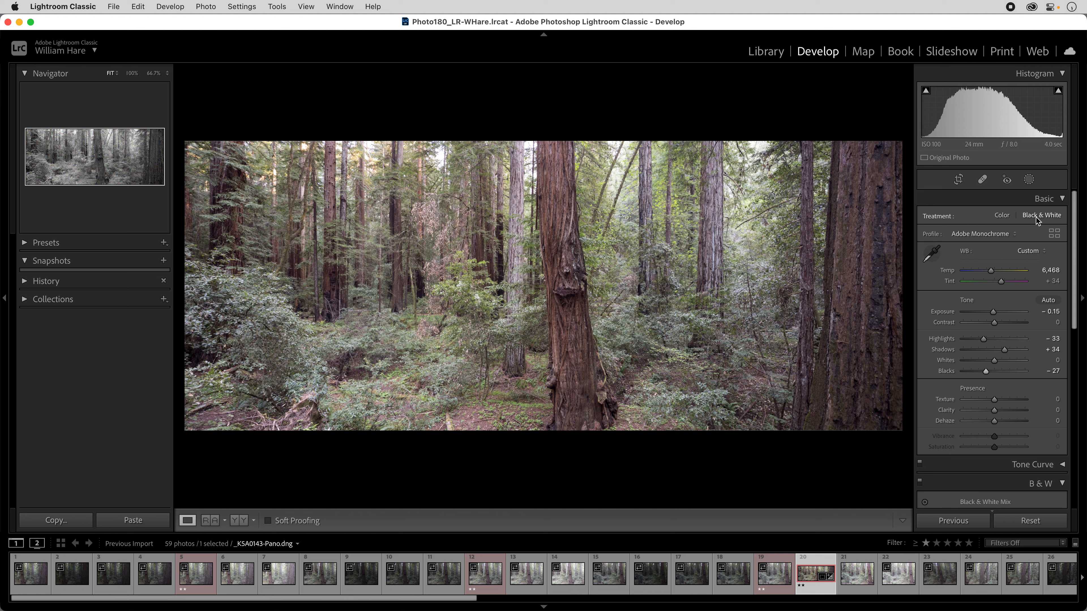
{"action": "left_click", "coordinate": [1001, 216]}
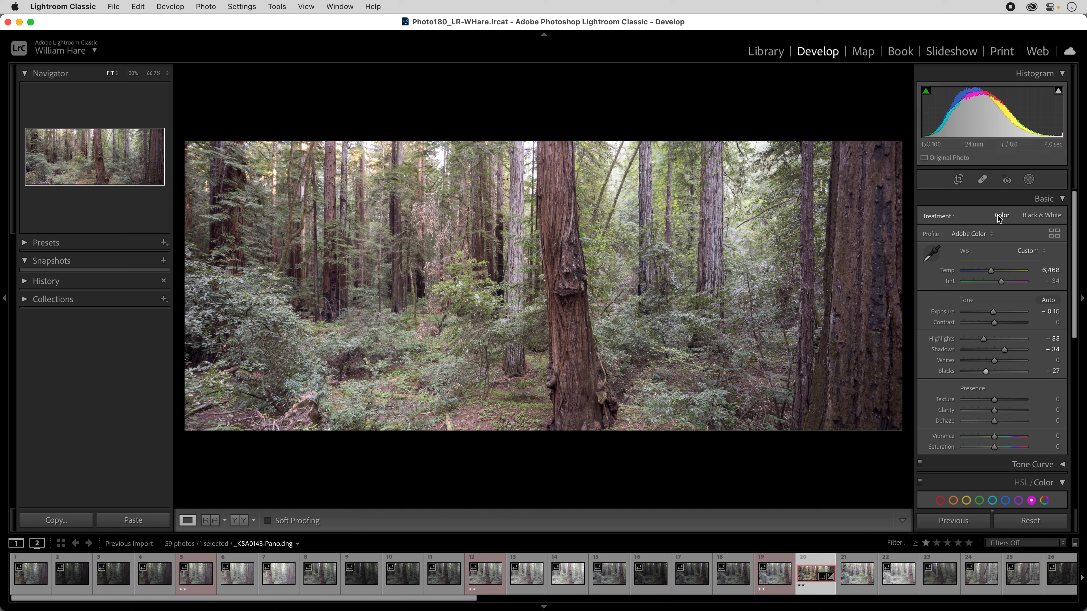
{"action": "left_click_drag", "start_coordinate": [994, 404], "coordinate": [1003, 406]}
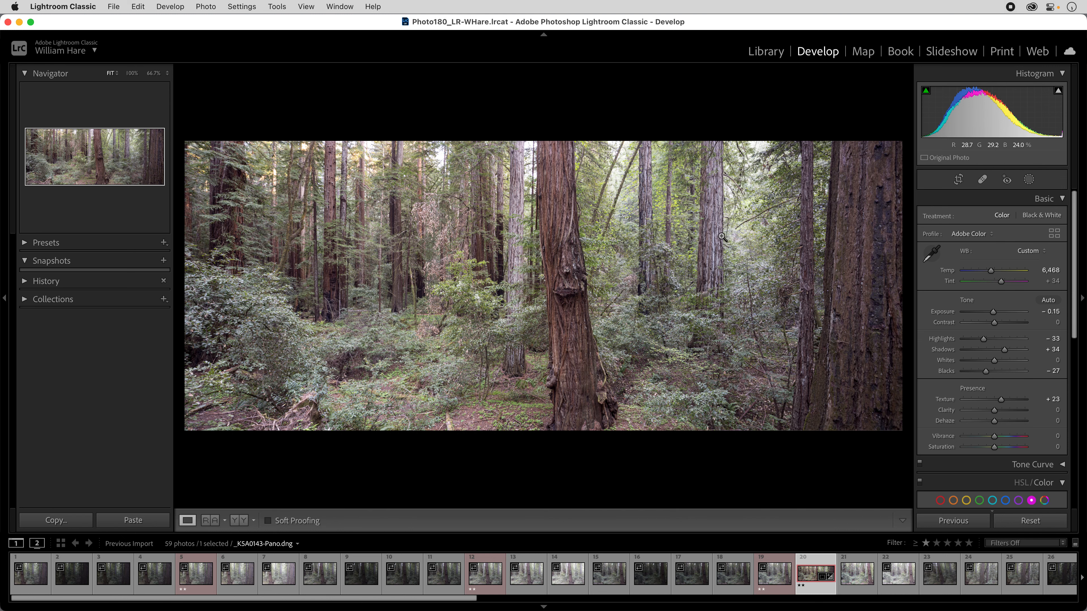
{"action": "left_click", "coordinate": [957, 179]}
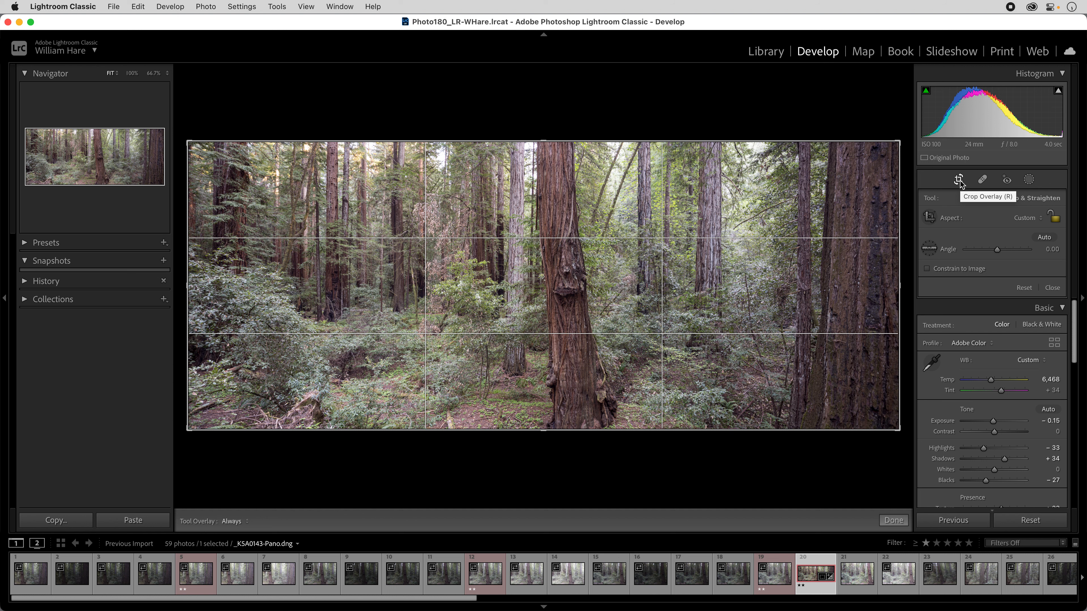
{"action": "left_click", "coordinate": [962, 181]}
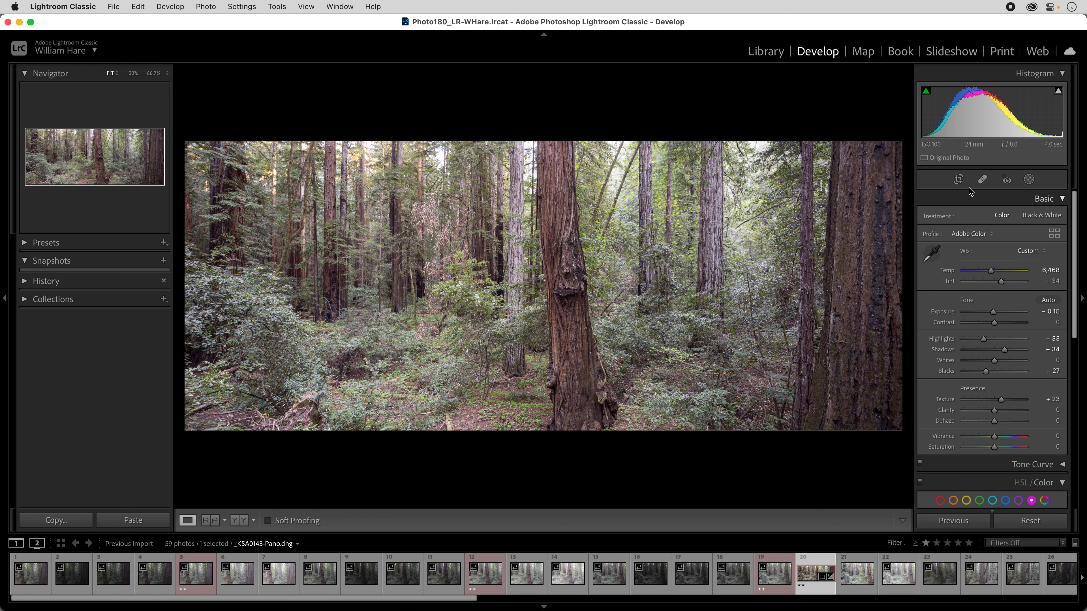
Return to the Library module and show only the Rated photos in the grid view
{"action": "left_click", "coordinate": [766, 52]}
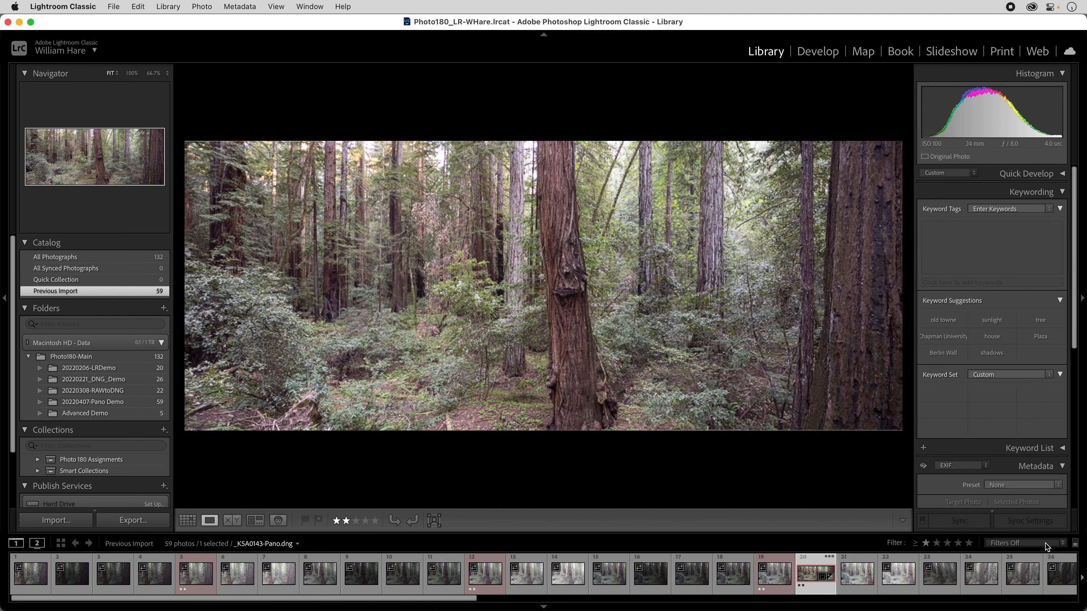
{"action": "left_click", "coordinate": [1035, 543]}
{"action": "left_click", "coordinate": [1016, 588]}
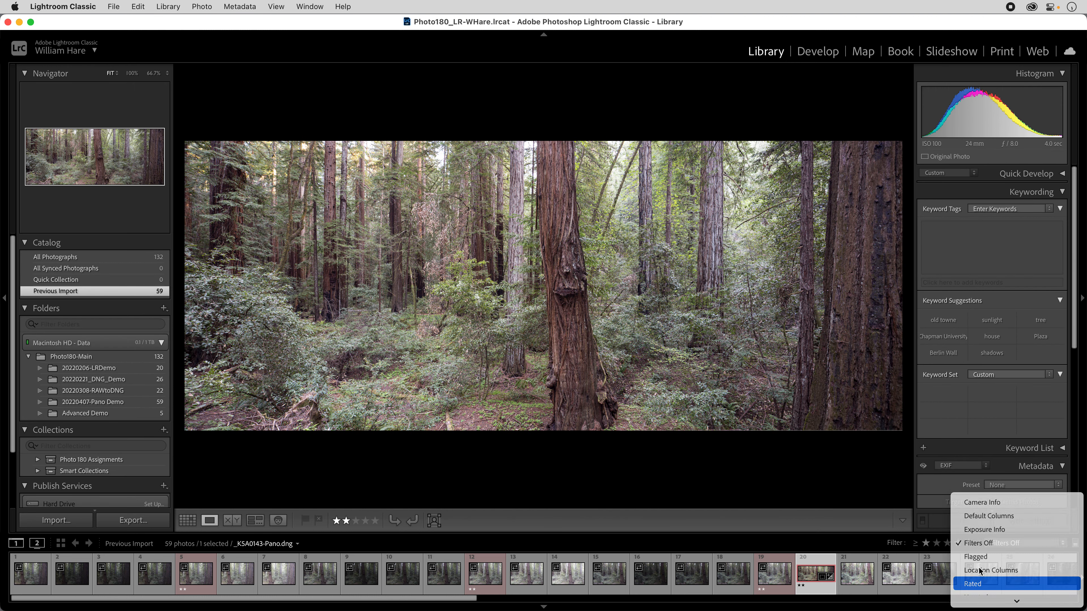
{"action": "left_click", "coordinate": [187, 521]}
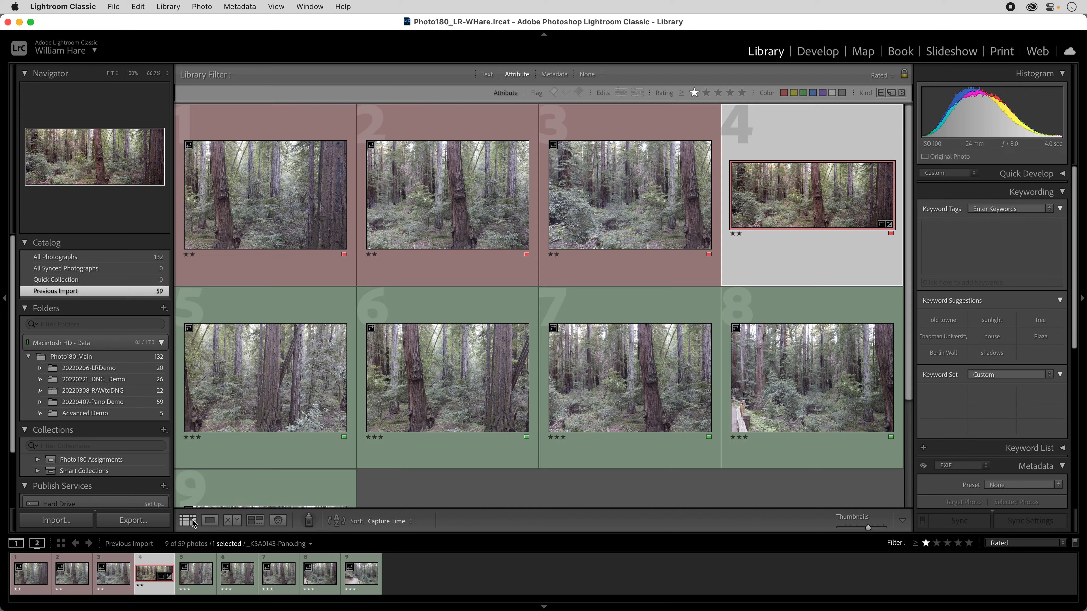
Select the five green-labelled photos and open them in the Panorama photo merge preview
{"action": "scroll", "coordinate": [270, 214], "scroll_direction": "down", "scroll_amount": 4}
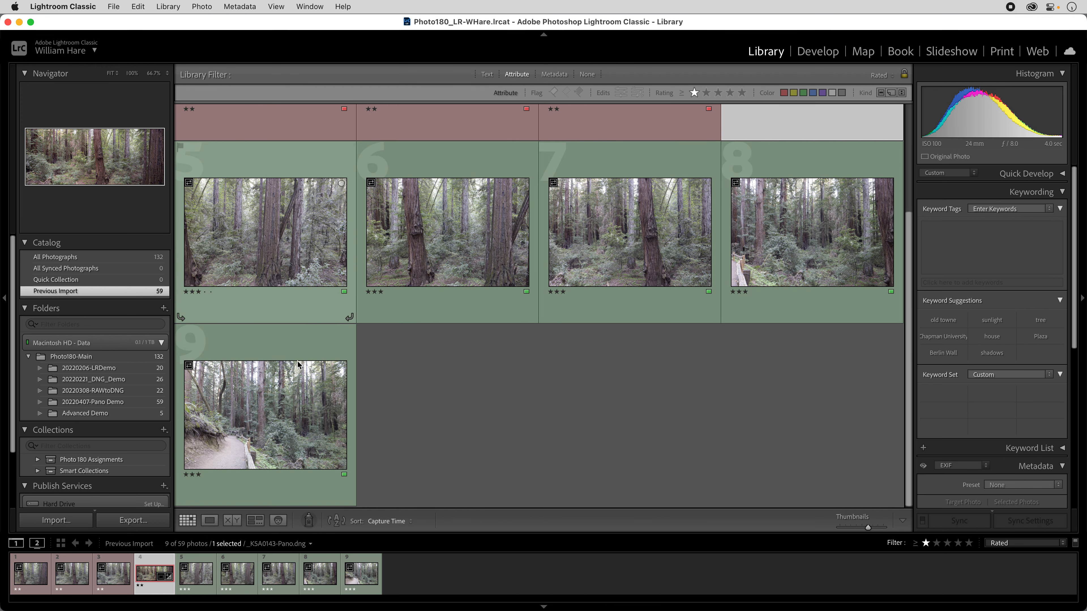
{"action": "left_click", "coordinate": [323, 231]}
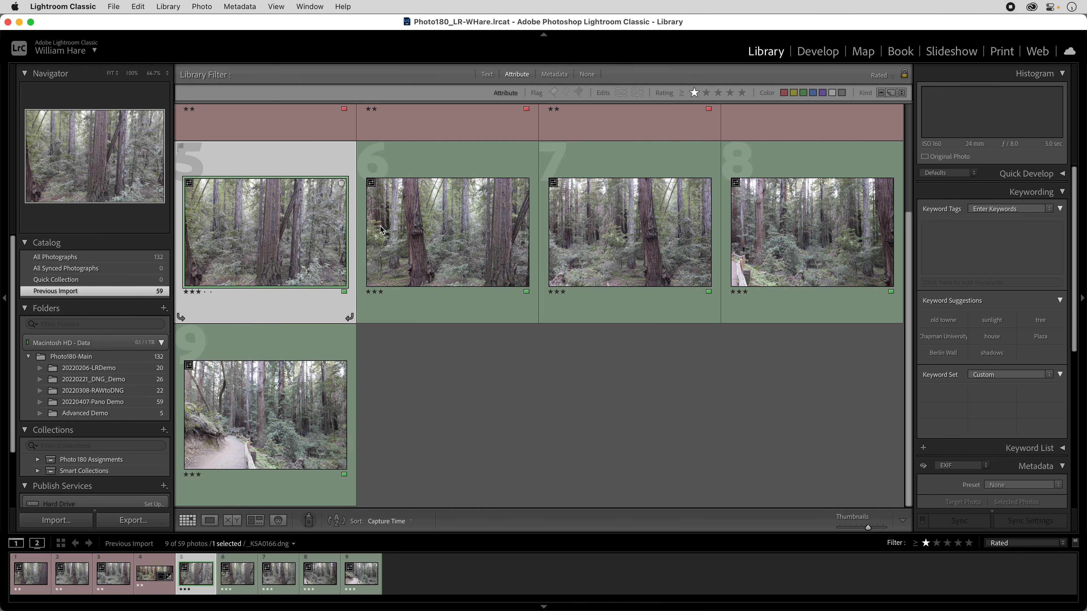
{"action": "left_click", "coordinate": [266, 416], "text": "shift"}
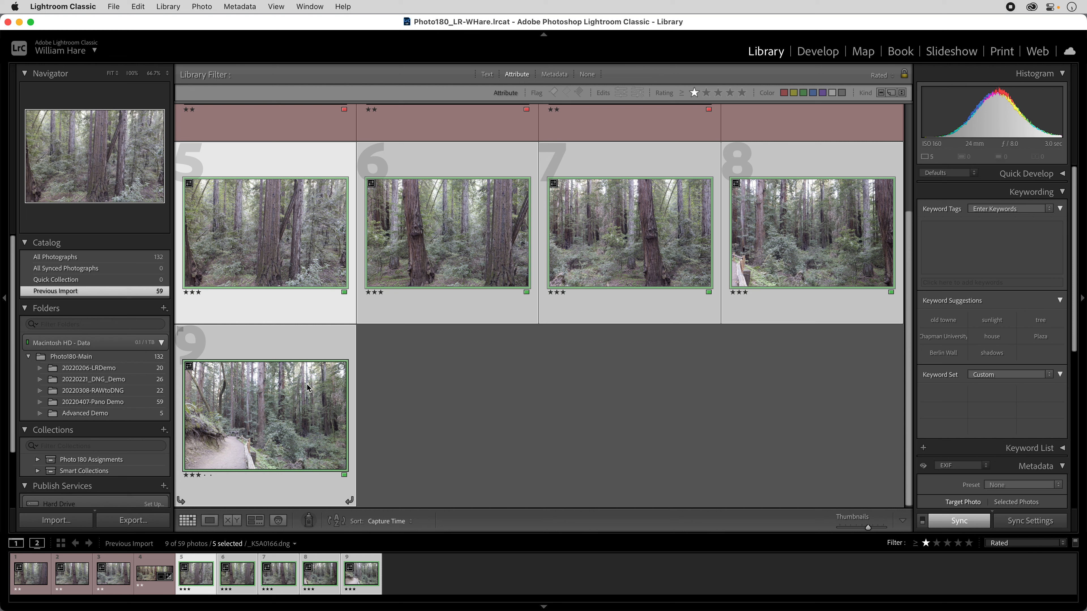
{"action": "right_click", "coordinate": [425, 236]}
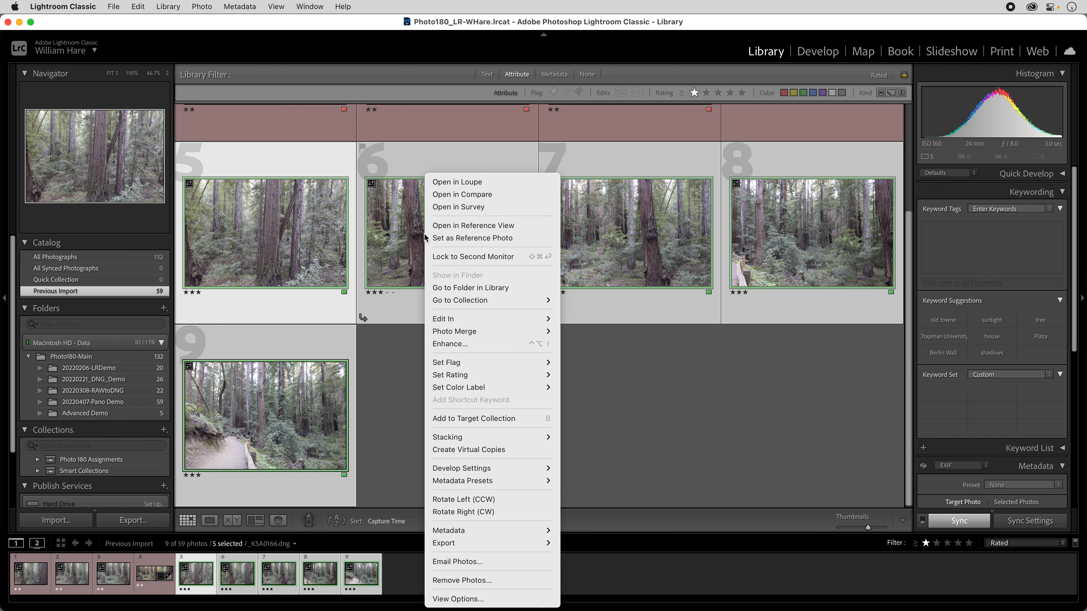
{"action": "mouse_move", "coordinate": [492, 332]}
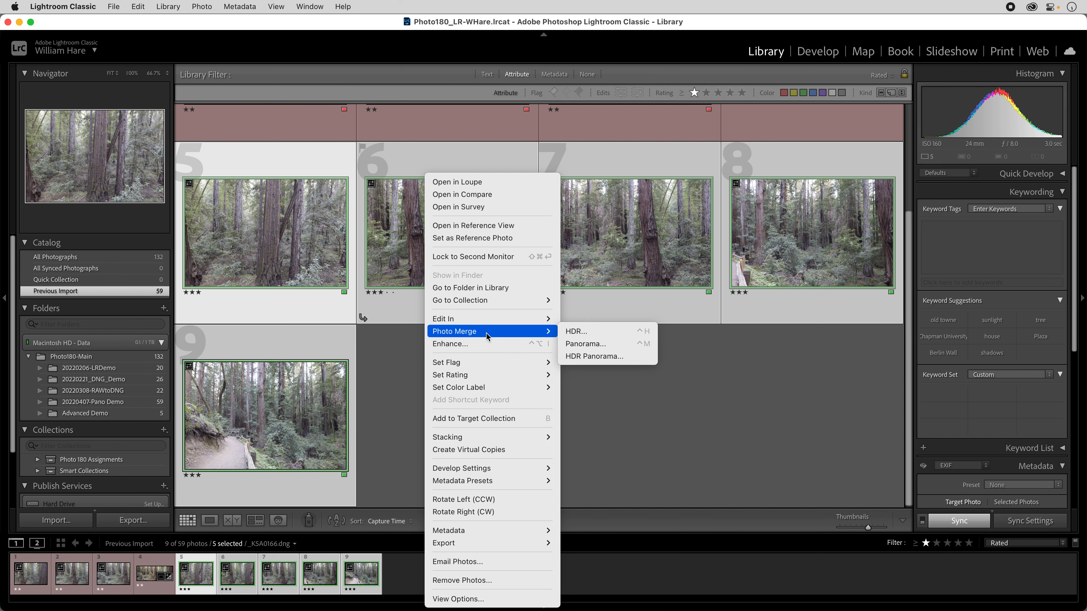
{"action": "left_click", "coordinate": [589, 346]}
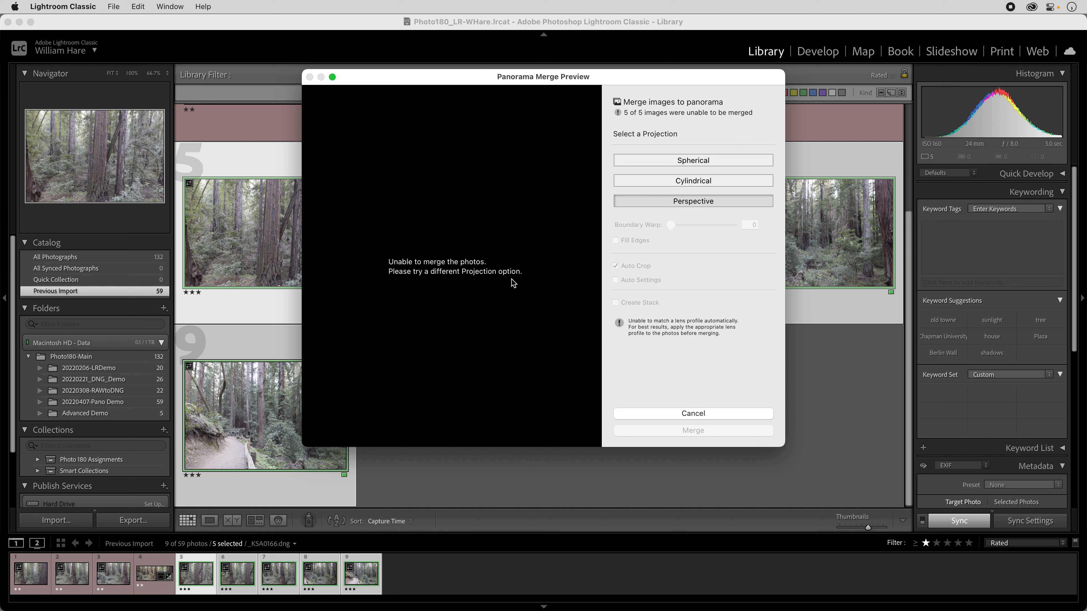
Choose the Cylindrical projection and compare the panorama preview with and without Auto Crop, leaving Auto Crop off
{"action": "left_click", "coordinate": [700, 181]}
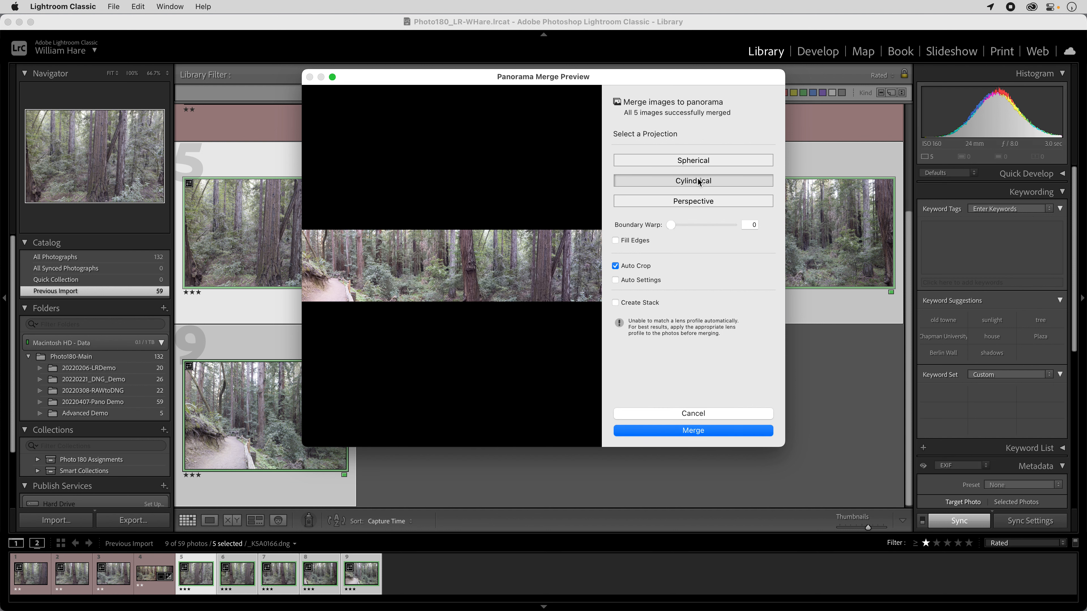
{"action": "left_click", "coordinate": [616, 266]}
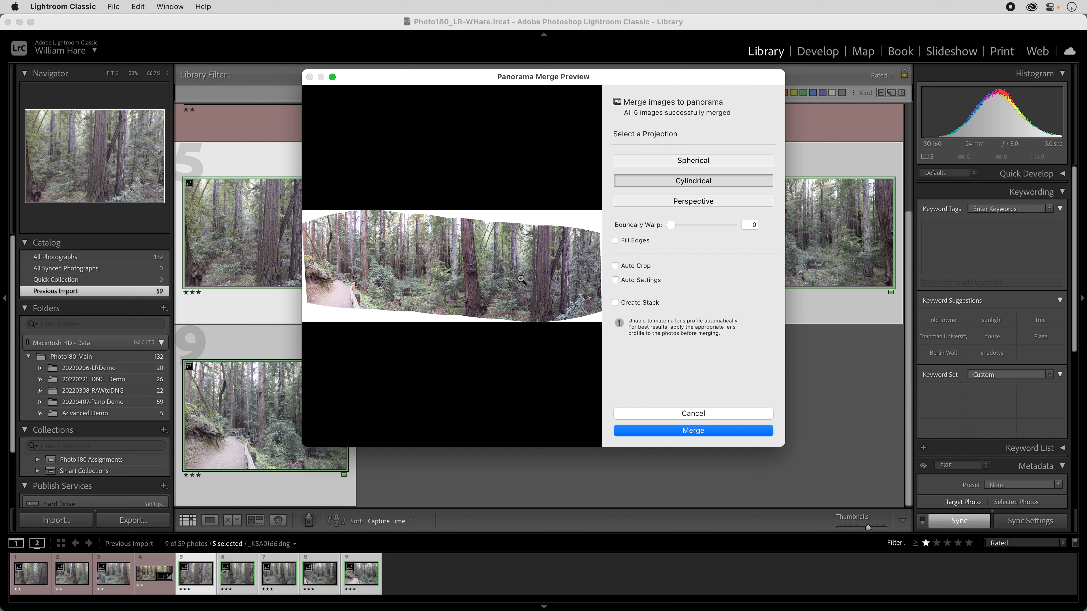
{"action": "left_click", "coordinate": [615, 266]}
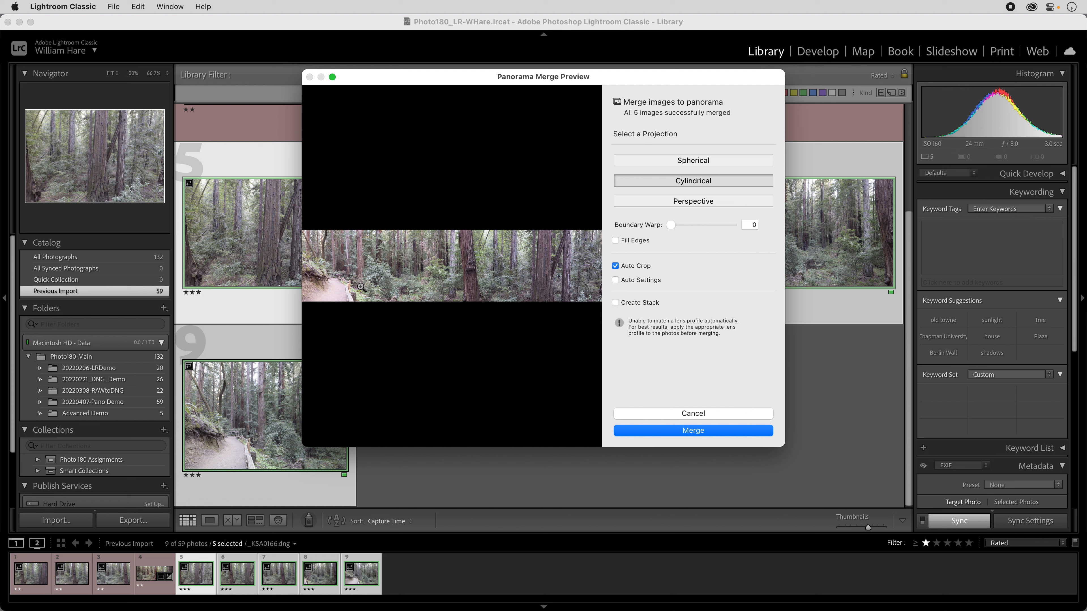
{"action": "left_click", "coordinate": [625, 272]}
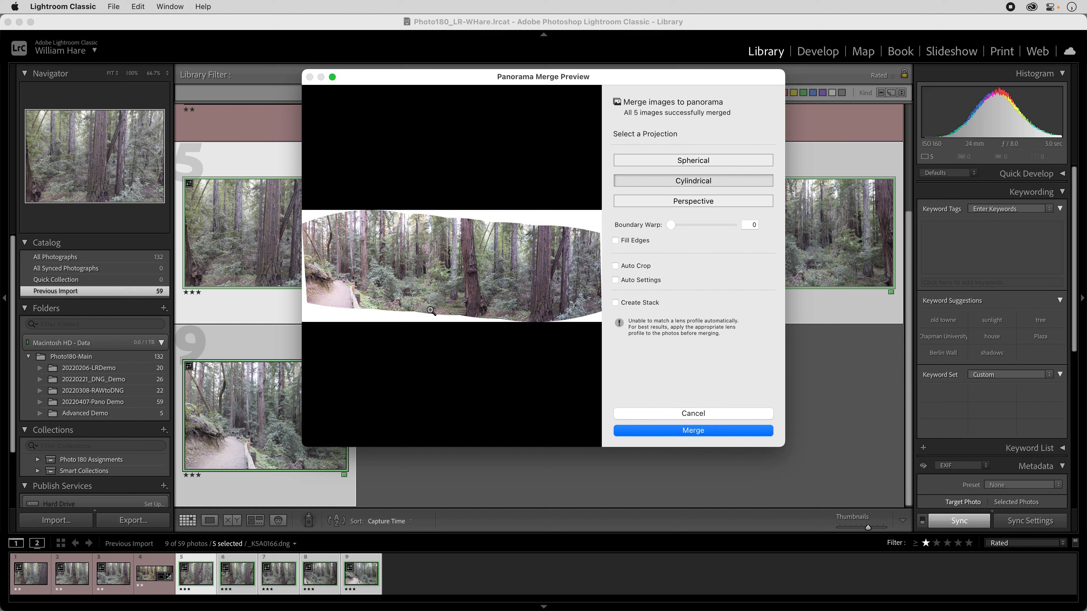
{"action": "left_click", "coordinate": [627, 267]}
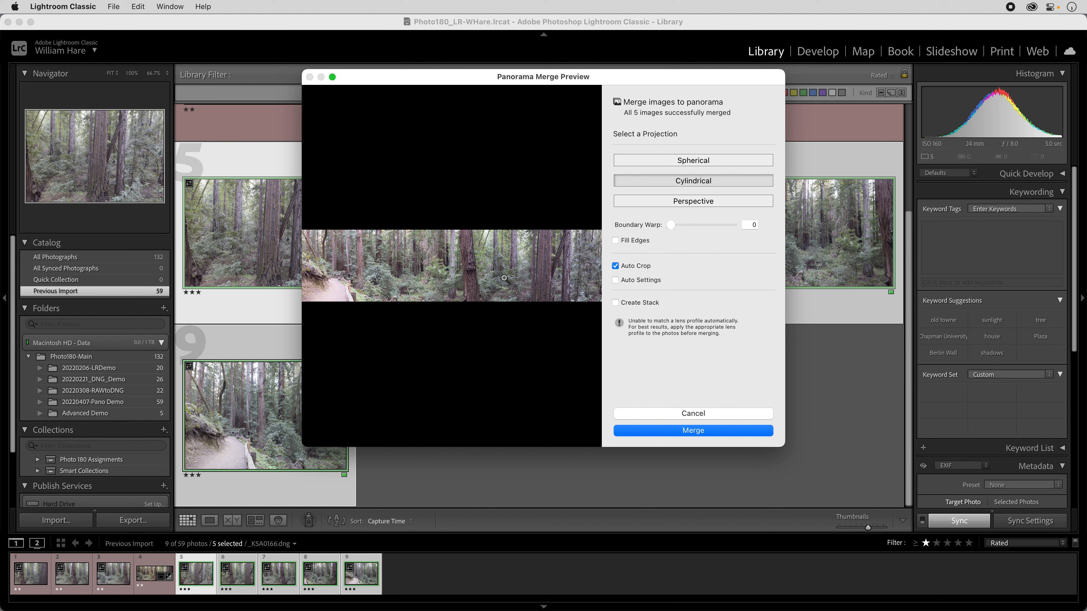
{"action": "left_click", "coordinate": [616, 267]}
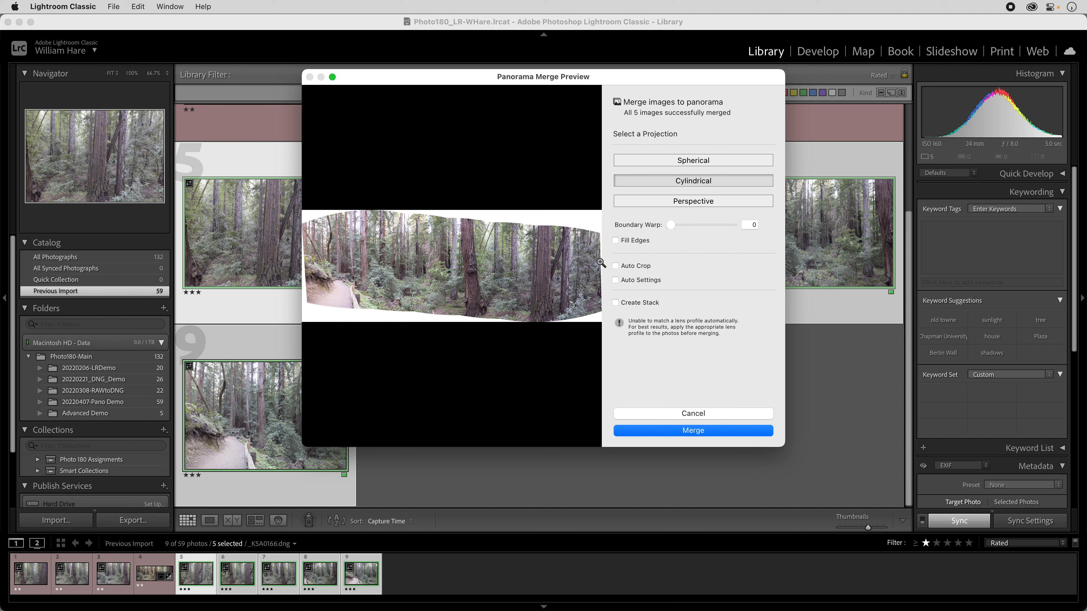
Compare the Spherical projection with Cylindrical, then try Boundary Warp at 100 and return it to 0
{"action": "left_click", "coordinate": [654, 160]}
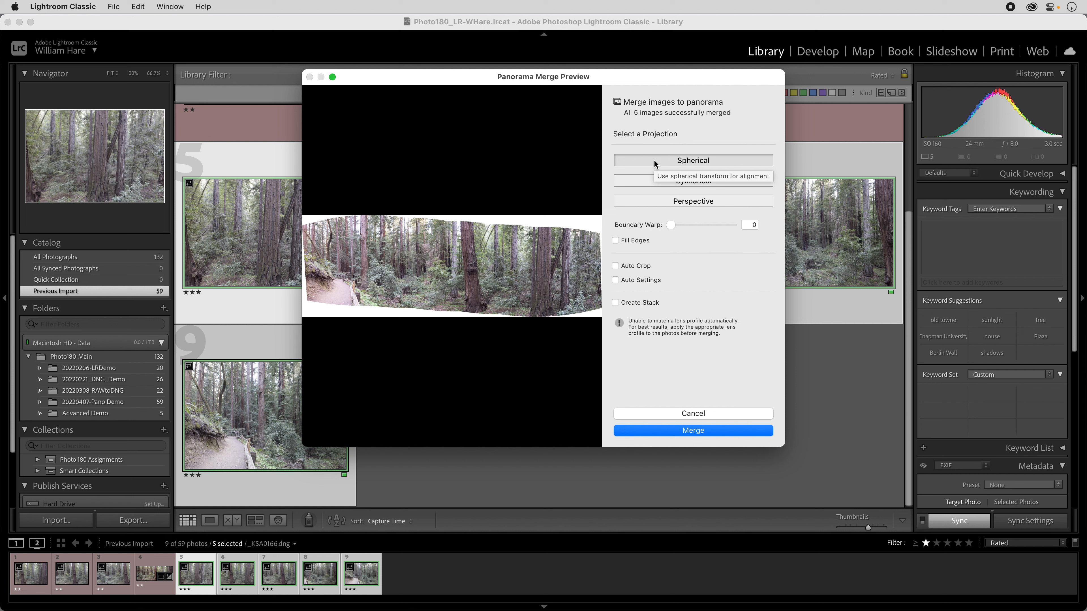
{"action": "left_click", "coordinate": [627, 187]}
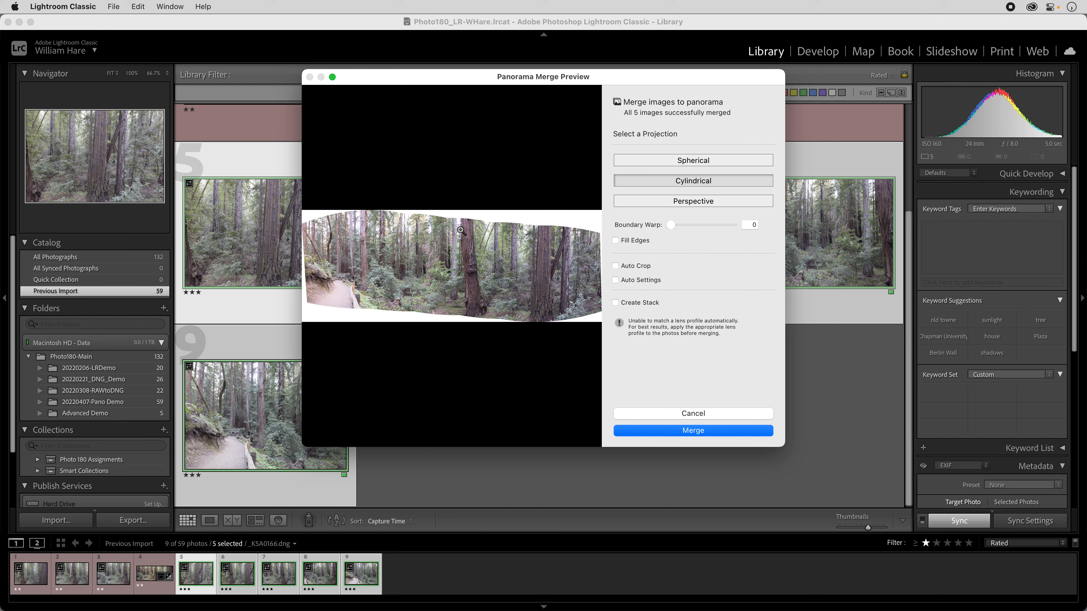
{"action": "left_click_drag", "start_coordinate": [670, 227], "coordinate": [742, 223]}
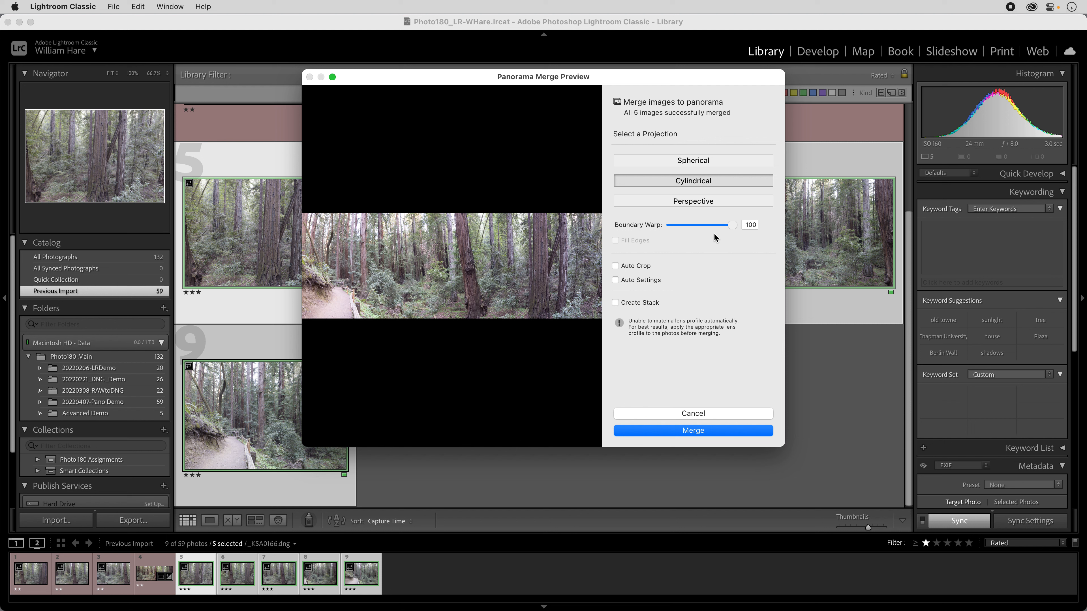
{"action": "left_click_drag", "start_coordinate": [731, 225], "coordinate": [659, 225]}
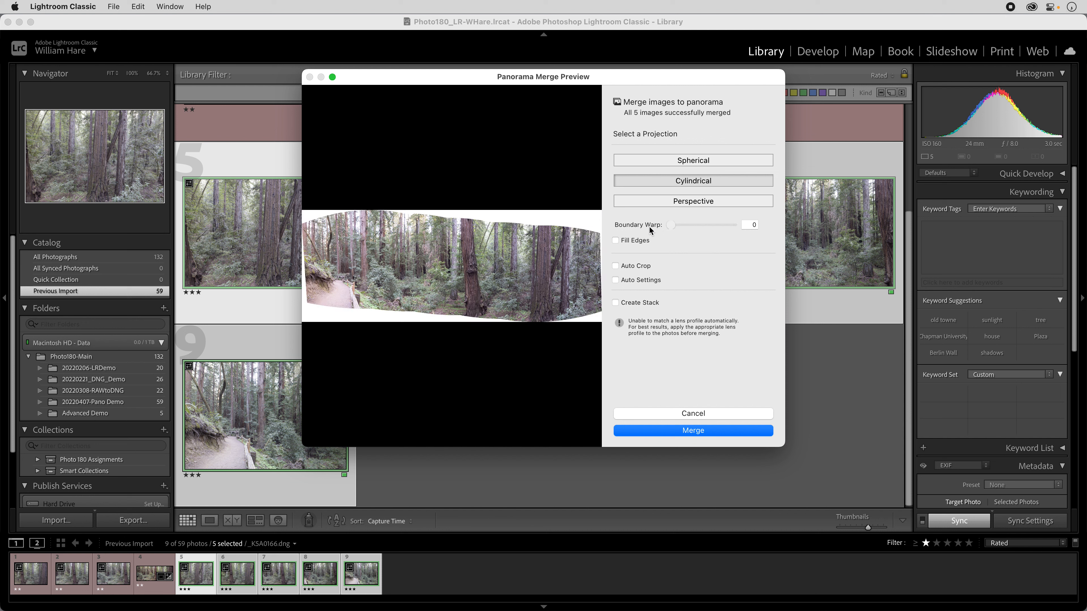
Try Fill Edges on the panorama, inspect the path end up close, and turn the option off again
{"action": "left_click", "coordinate": [627, 242]}
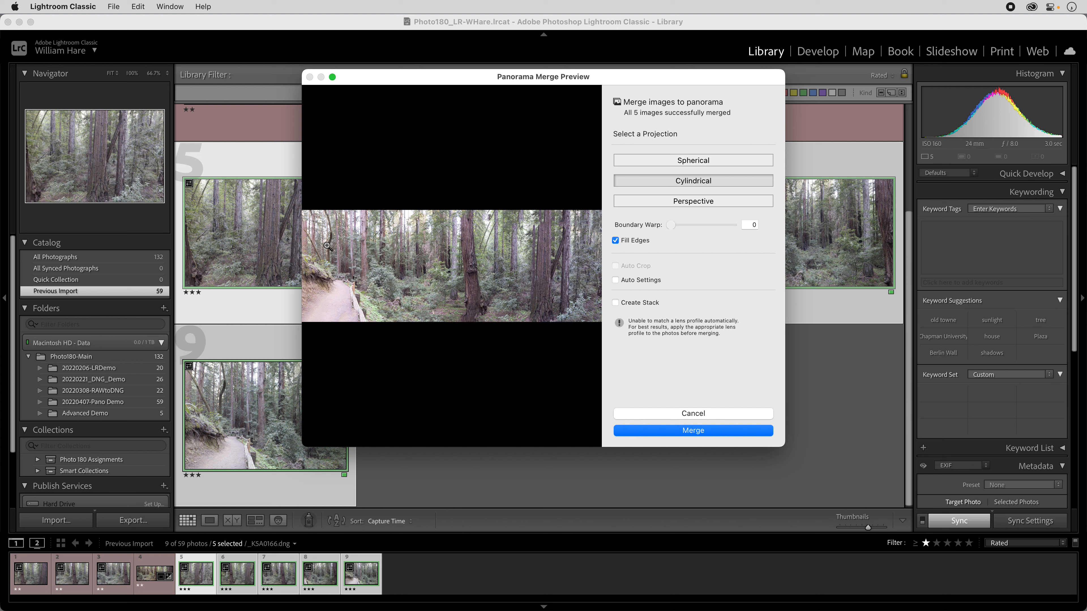
{"action": "left_click", "coordinate": [319, 221]}
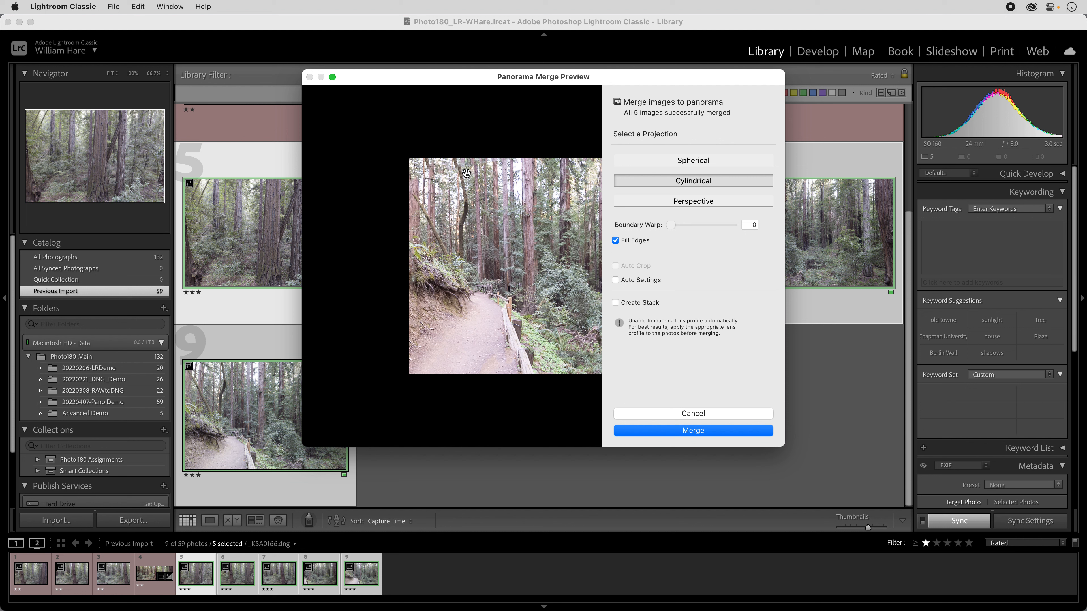
{"action": "left_click", "coordinate": [615, 240]}
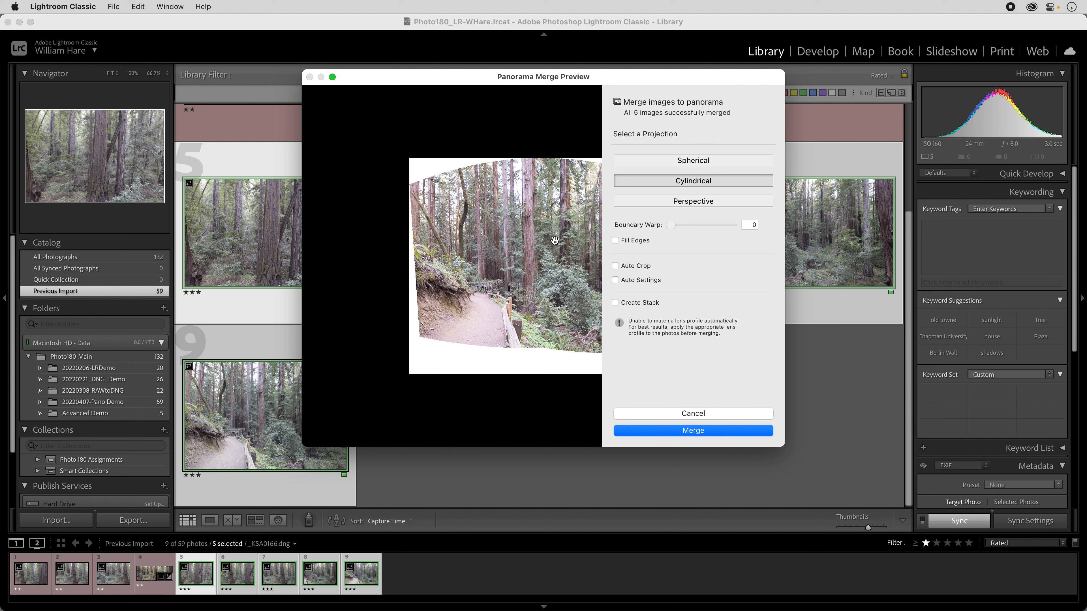
{"action": "left_click", "coordinate": [503, 275]}
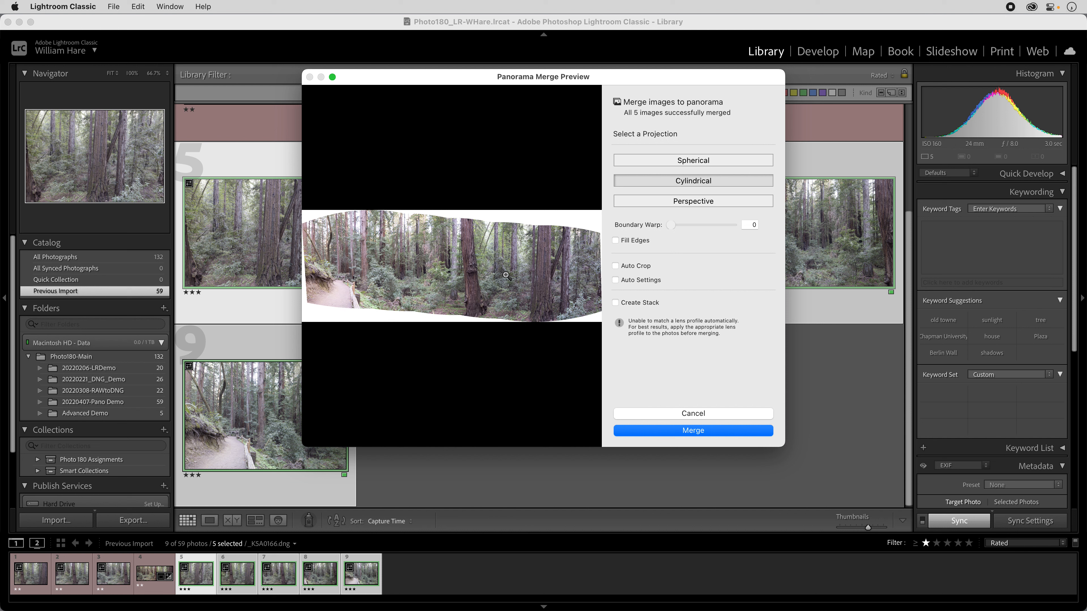
Set Boundary Warp to 24 and turn on Auto Crop for the panorama preview
{"action": "left_click", "coordinate": [639, 266]}
{"action": "left_click", "coordinate": [640, 269]}
{"action": "left_click_drag", "start_coordinate": [669, 224], "coordinate": [685, 226]}
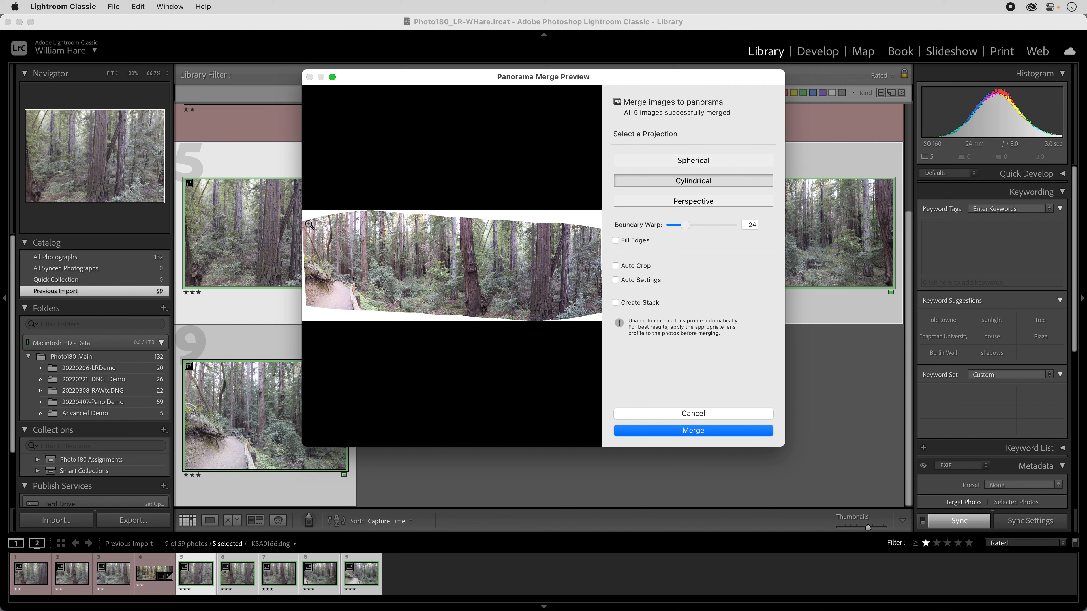
{"action": "left_click", "coordinate": [627, 266]}
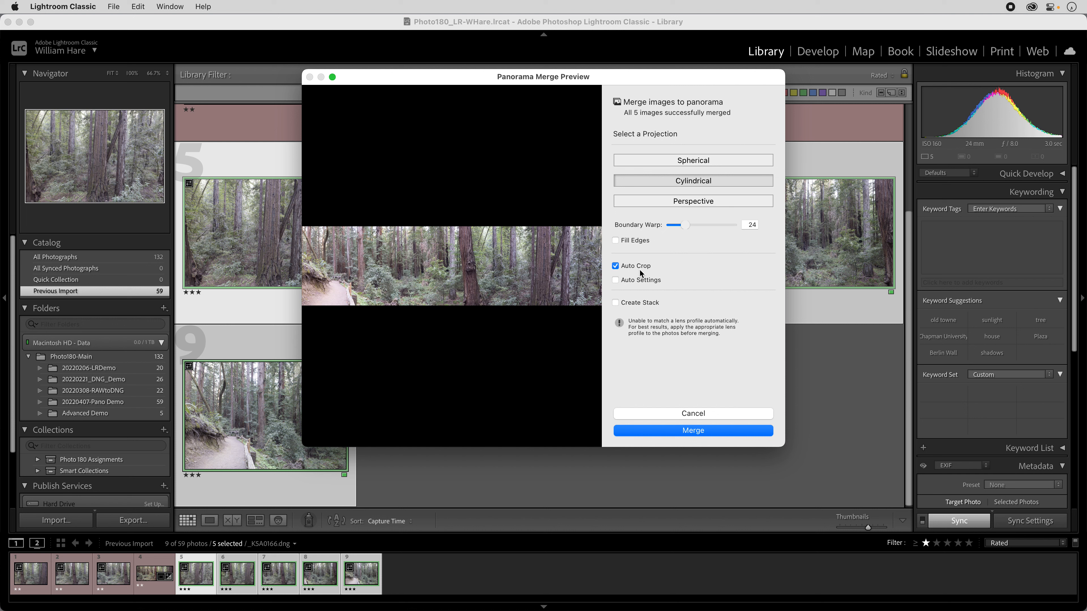
Return Boundary Warp to 0, enable Auto Settings and merge the five photos into a panorama
{"action": "mouse_move", "coordinate": [685, 224]}
{"action": "left_mouse_down"}
{"action": "mouse_move", "coordinate": [744, 229]}
{"action": "mouse_move", "coordinate": [665, 229]}
{"action": "left_mouse_up"}
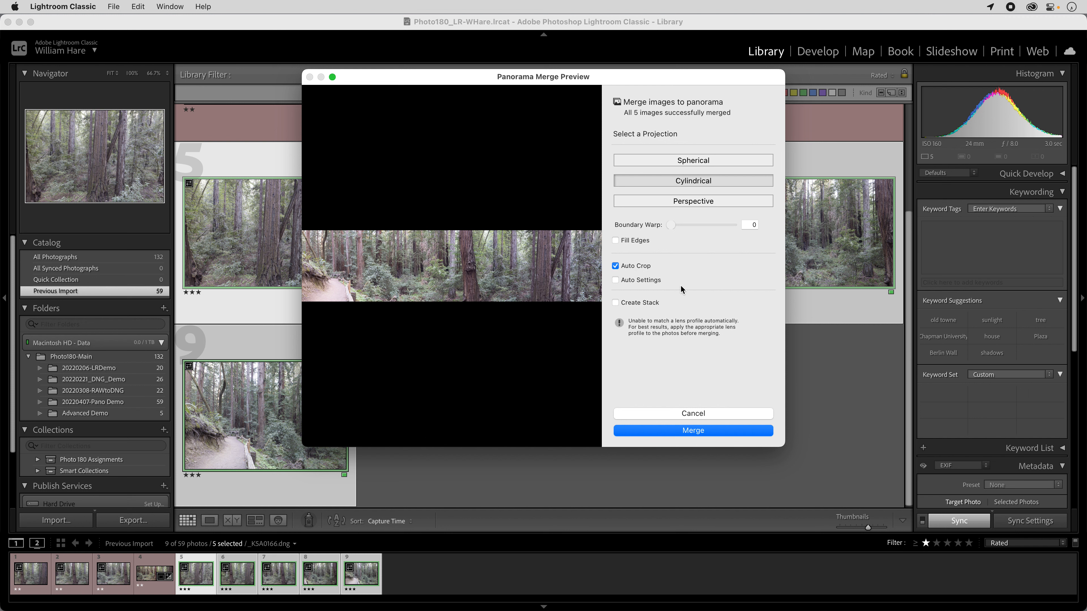
{"action": "left_click", "coordinate": [624, 281]}
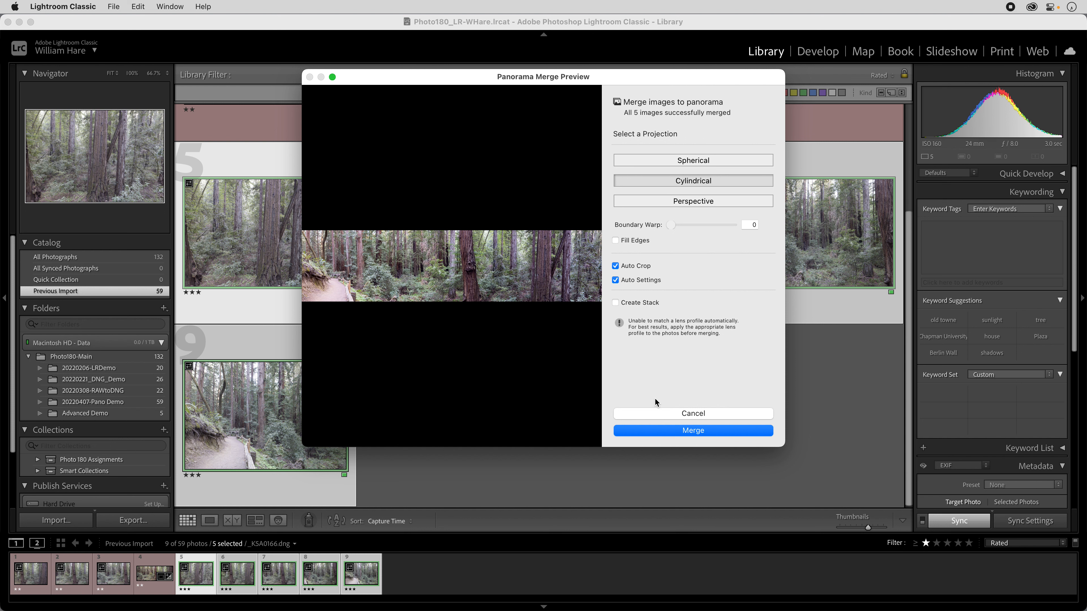
{"action": "left_click", "coordinate": [663, 435]}
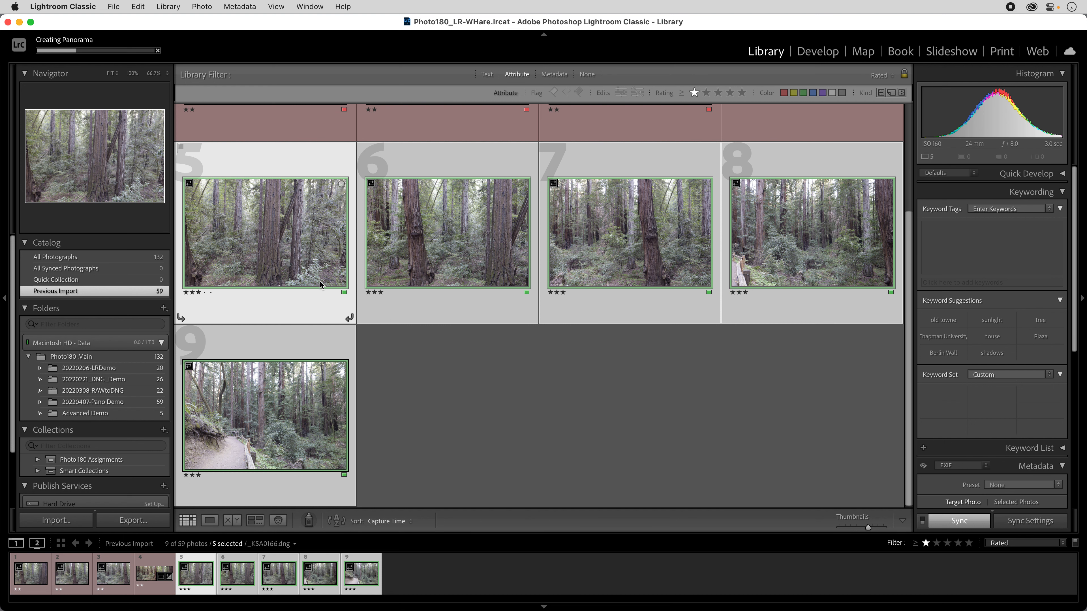
Look over the red-labelled and green-labelled photo groups in the grid while the panorama is being created
{"action": "scroll", "coordinate": [406, 385], "scroll_direction": "up", "scroll_amount": 1}
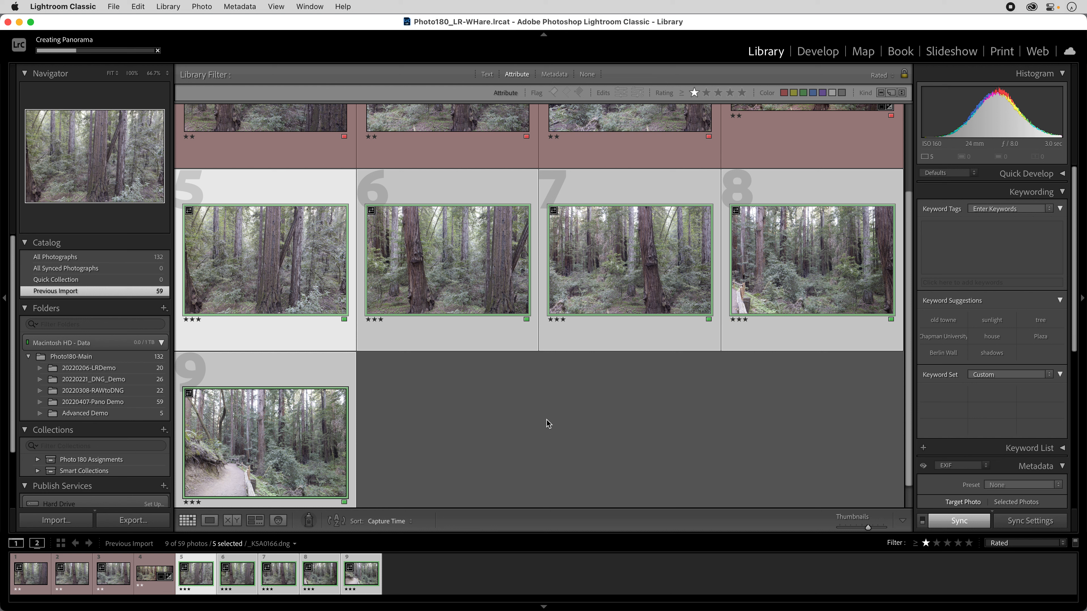
{"action": "scroll", "coordinate": [549, 424], "scroll_direction": "down", "scroll_amount": 1}
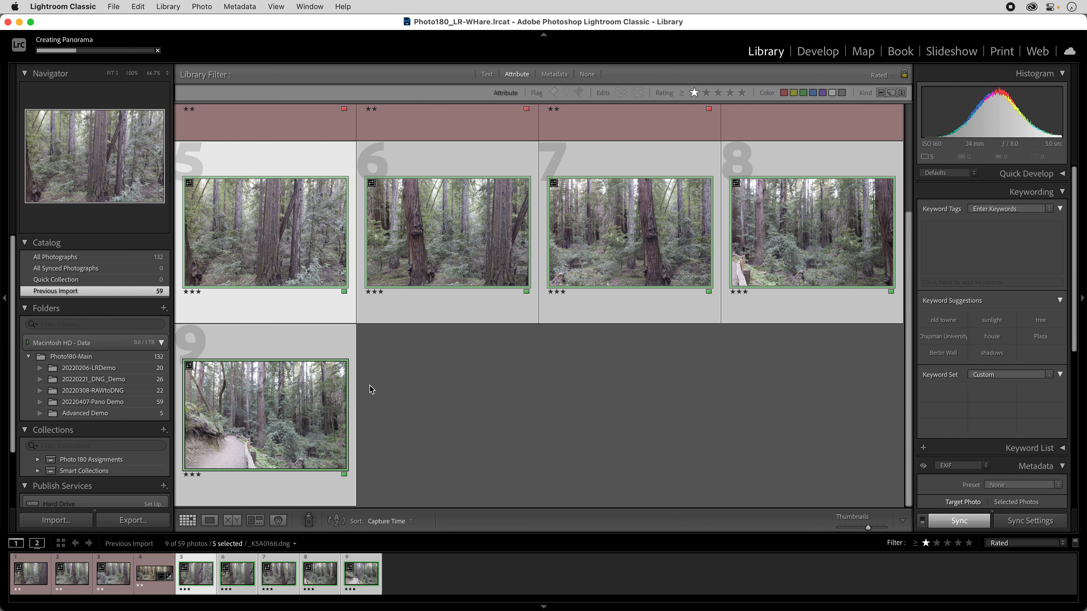
{"action": "scroll", "coordinate": [386, 394], "scroll_direction": "up", "scroll_amount": 5}
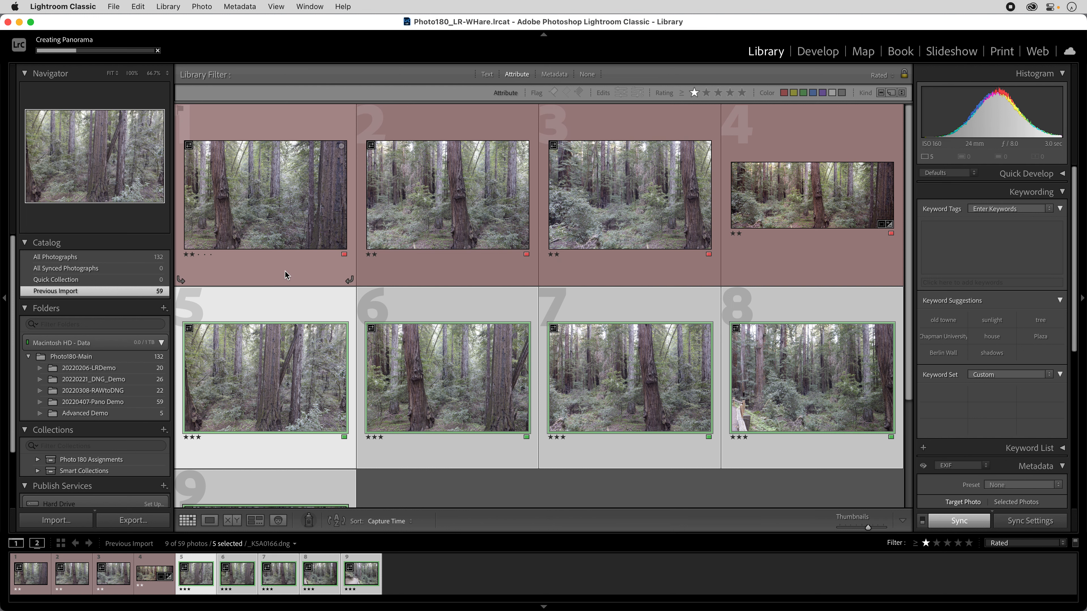
{"action": "scroll", "coordinate": [269, 371], "scroll_direction": "down", "scroll_amount": 1}
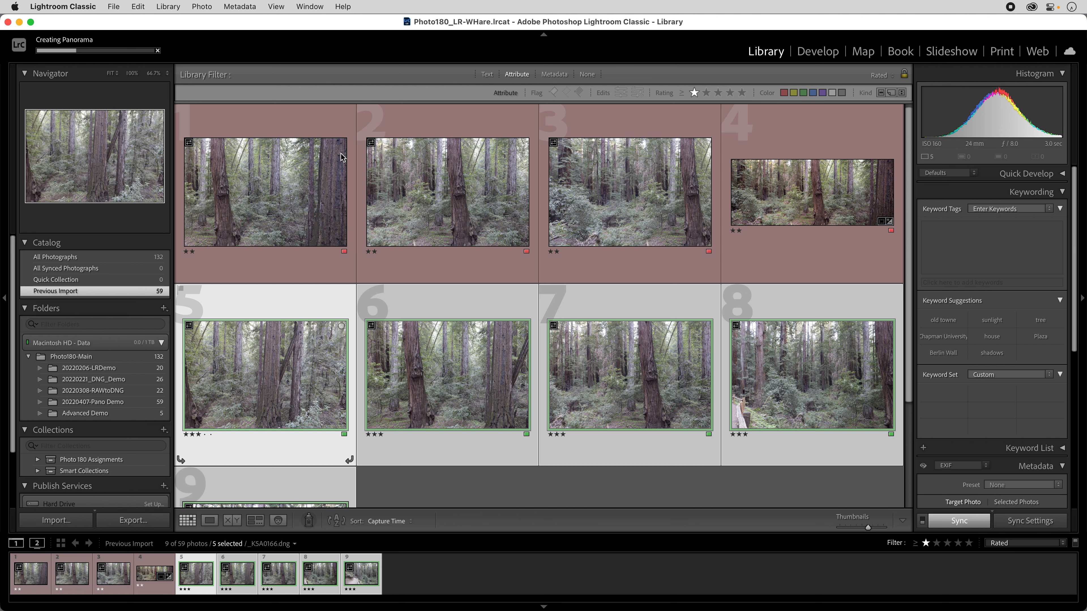
{"action": "scroll", "coordinate": [342, 197], "scroll_direction": "down", "scroll_amount": 2}
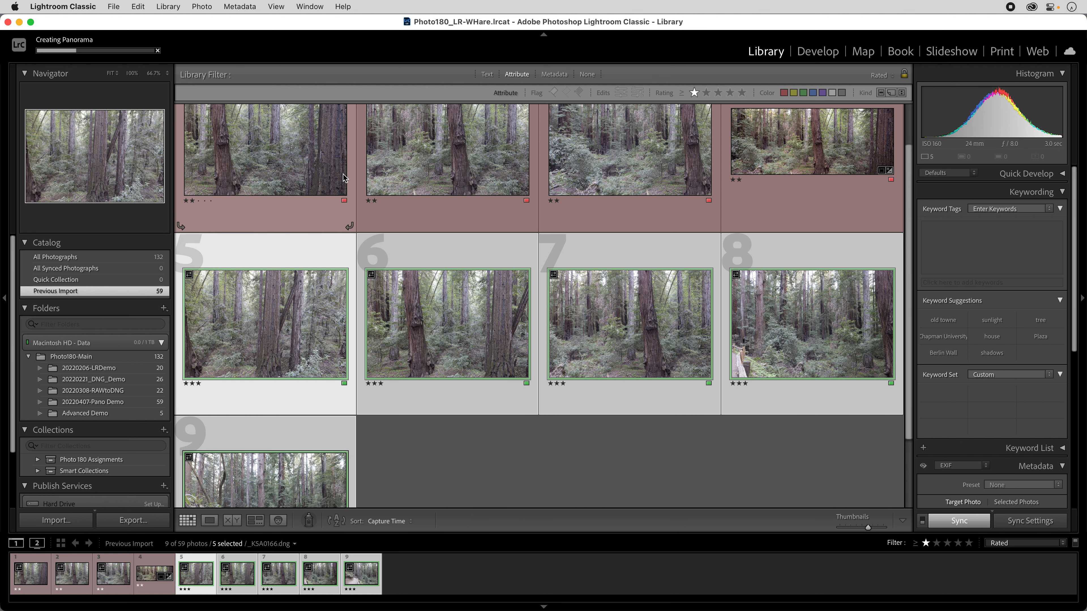
{"action": "scroll", "coordinate": [314, 366], "scroll_direction": "down", "scroll_amount": 1}
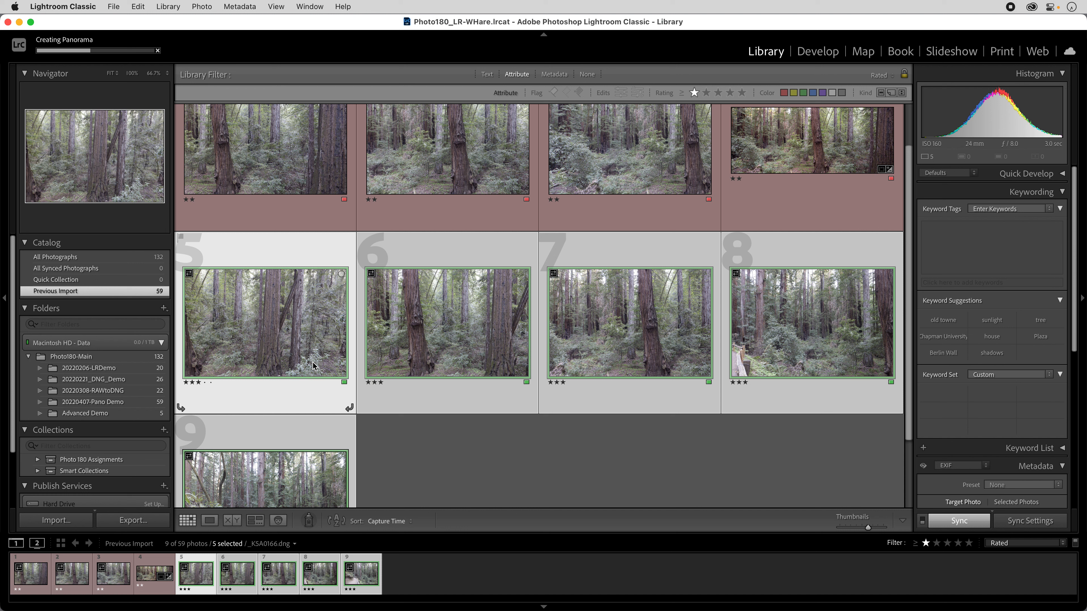
{"action": "scroll", "coordinate": [314, 366], "scroll_direction": "up", "scroll_amount": 2}
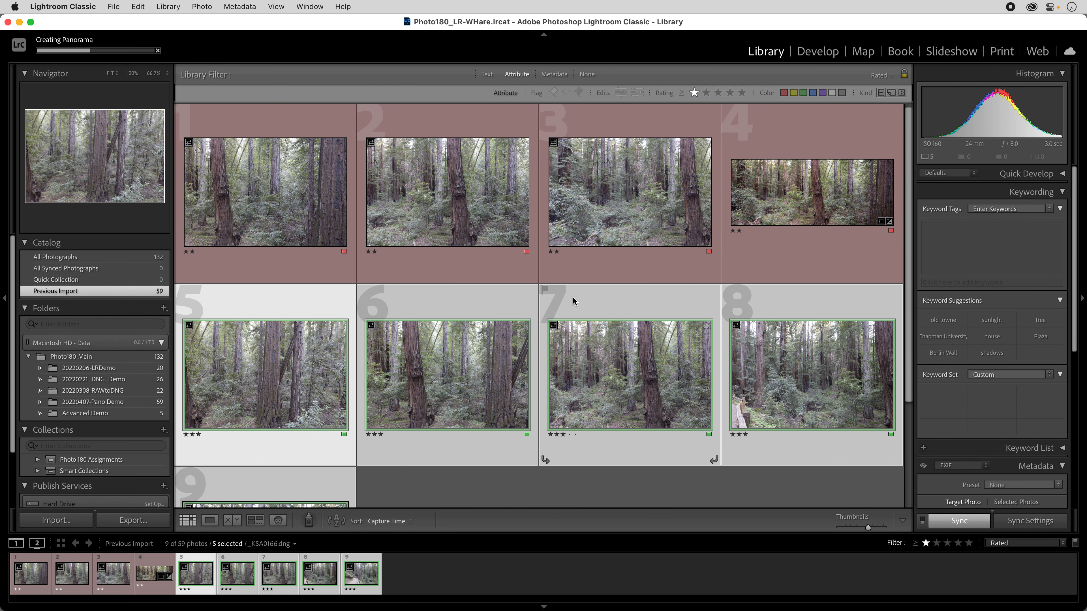
{"action": "scroll", "coordinate": [573, 301], "scroll_direction": "down", "scroll_amount": 2}
{"action": "scroll", "coordinate": [575, 340], "scroll_direction": "down", "scroll_amount": 3}
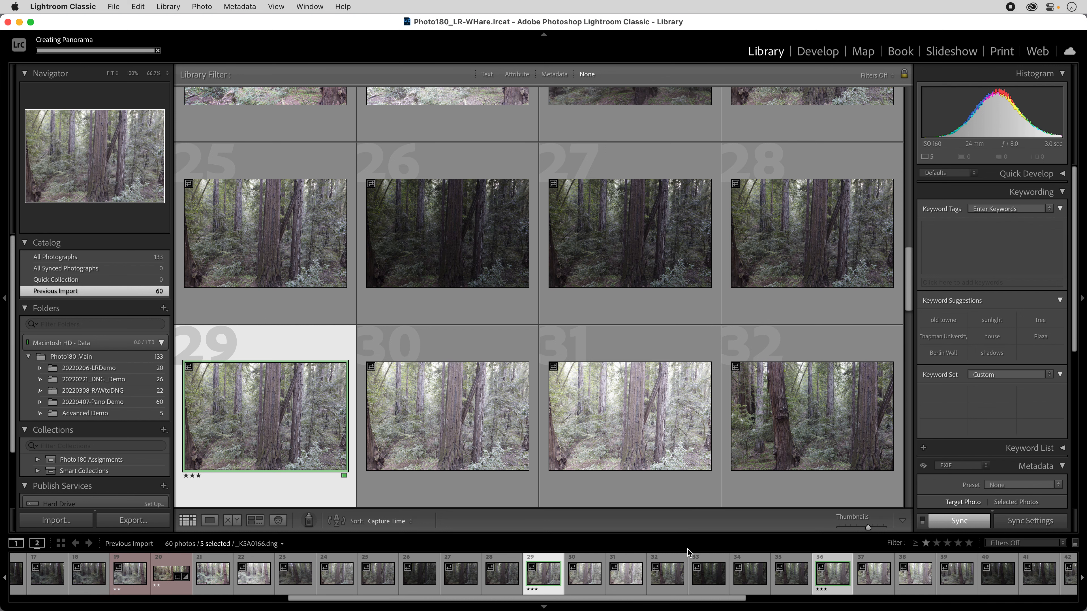
Show only the Rated photos again and open the new green-labelled panorama in a single-photo view
{"action": "left_click", "coordinate": [1034, 544]}
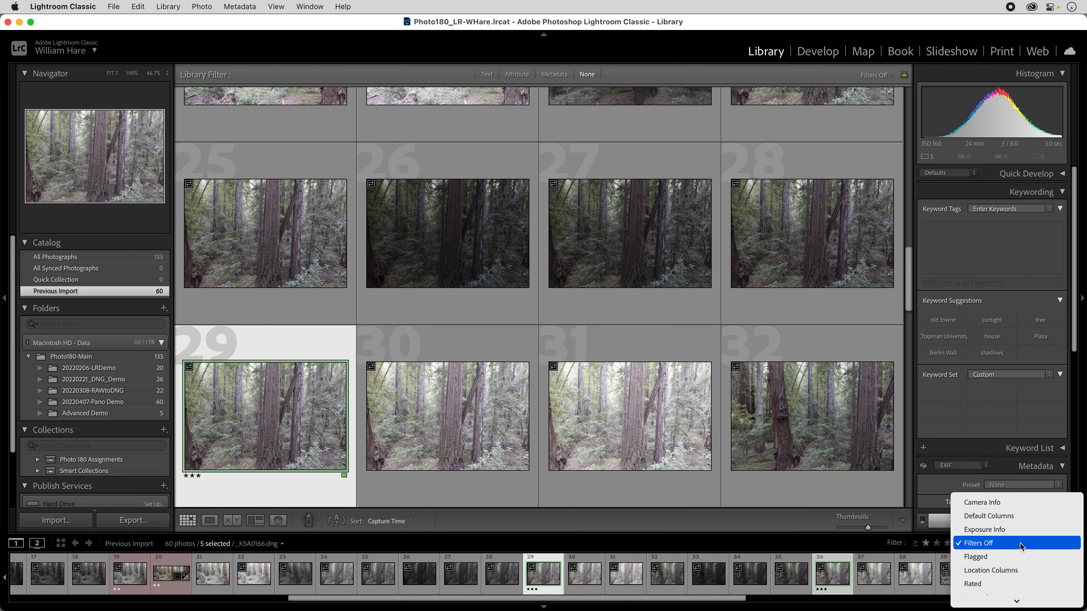
{"action": "left_click", "coordinate": [1009, 585]}
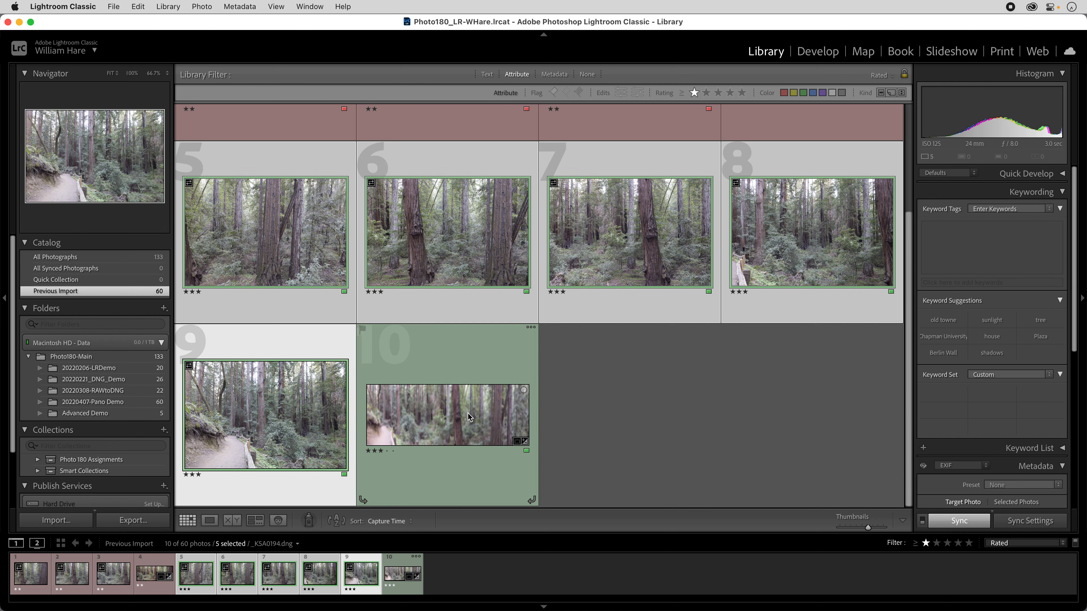
{"action": "double_click", "coordinate": [458, 421]}
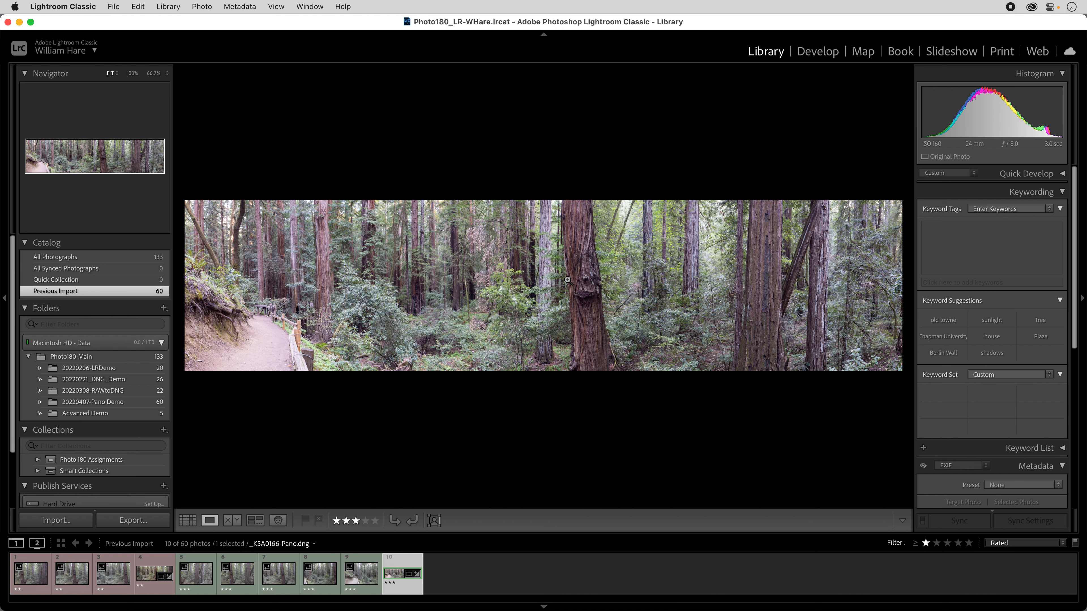
Open the panorama in the Develop module, examine its automatic crop with the Crop tool, and close the tool
{"action": "left_click", "coordinate": [822, 52]}
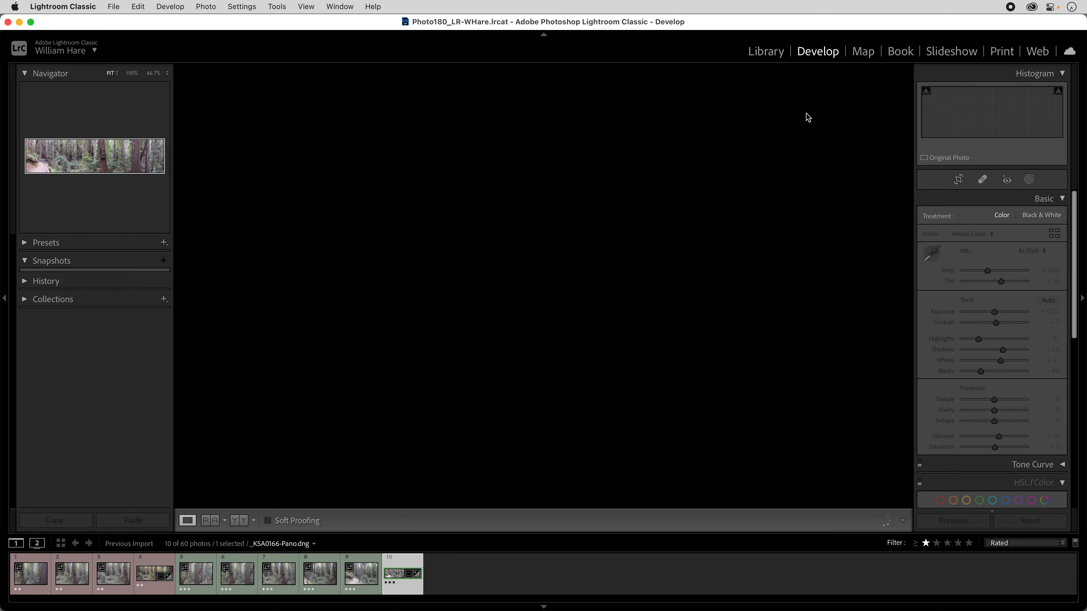
{"action": "left_click", "coordinate": [959, 180]}
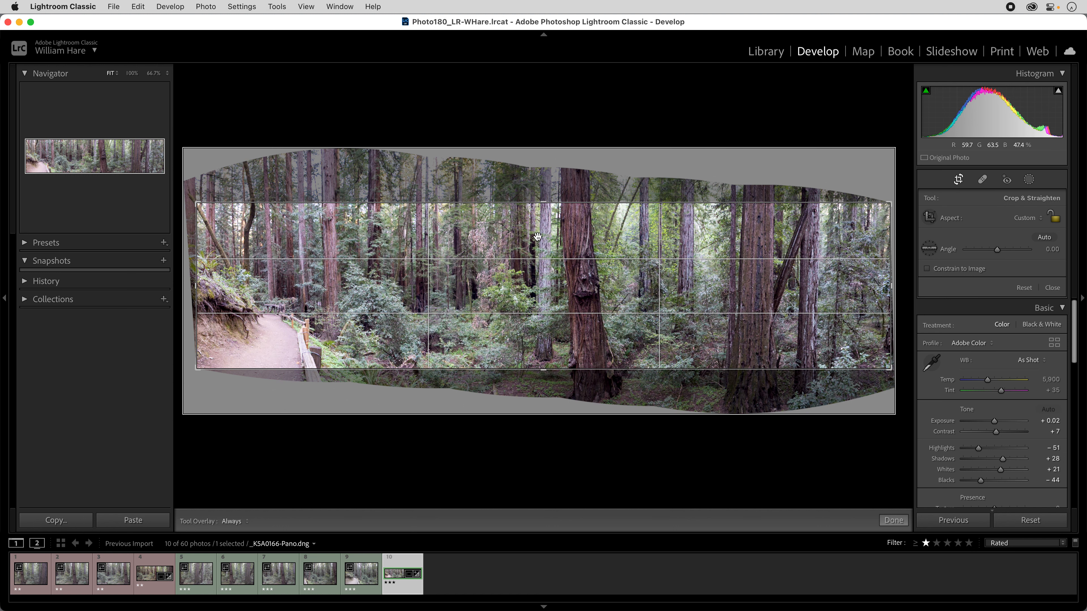
{"action": "left_click", "coordinate": [959, 179]}
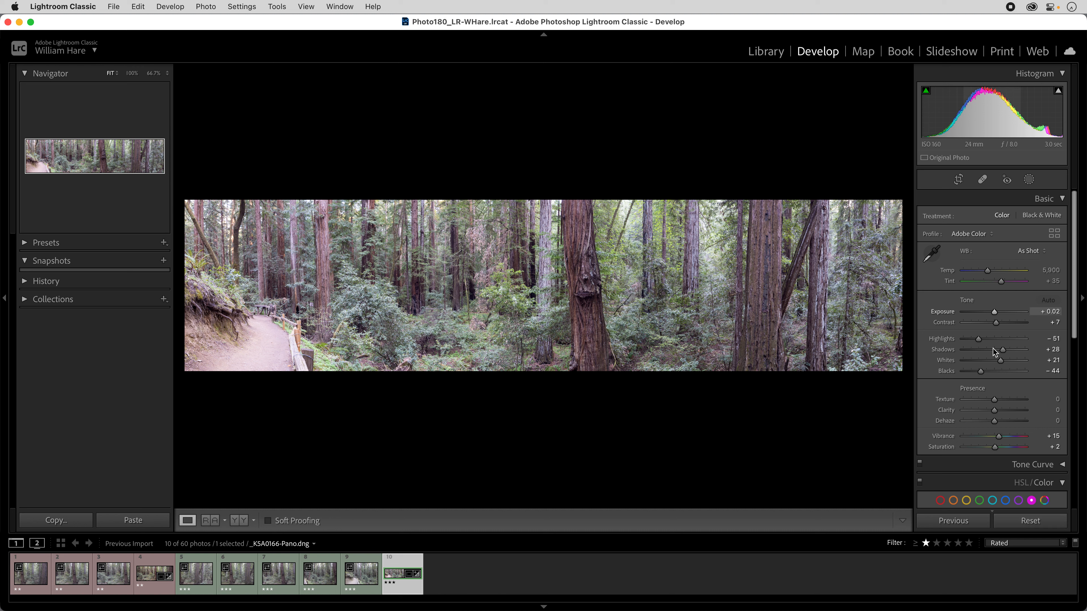
Reset Vibrance and Saturation to 0, and set Texture to +21, Highlights to -15, Shadows to +6 and Blacks to -24
{"action": "double_click", "coordinate": [993, 441]}
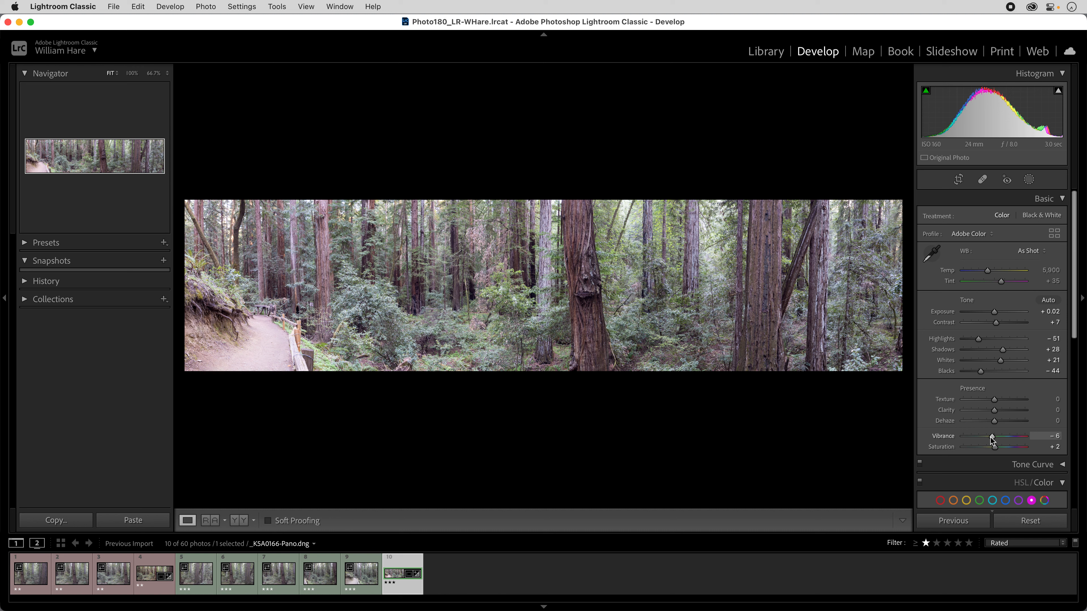
{"action": "double_click", "coordinate": [993, 446]}
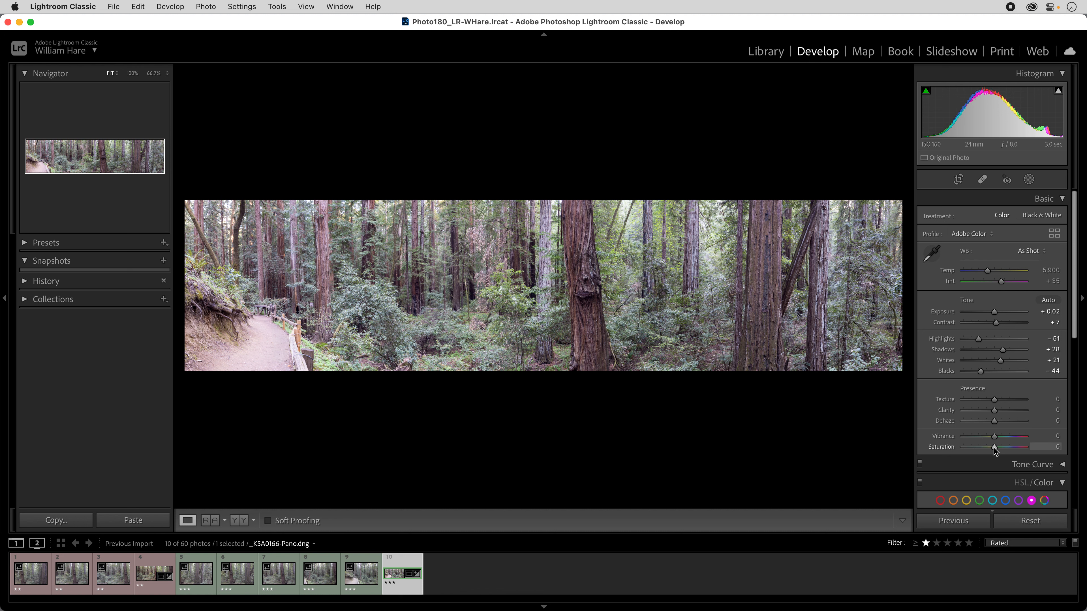
{"action": "left_click_drag", "start_coordinate": [994, 399], "coordinate": [1001, 399]}
{"action": "left_click_drag", "start_coordinate": [980, 340], "coordinate": [986, 374]}
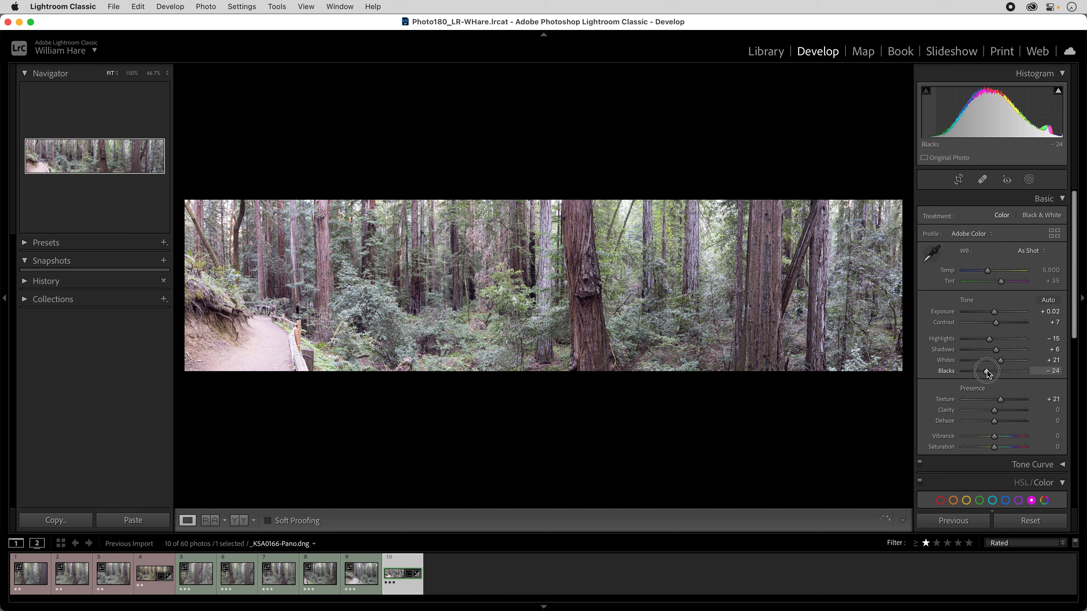
Preview the Black & White treatment, return to Color, and set Temp to 6,593, Tint to +22 and Vibrance to -15
{"action": "left_click", "coordinate": [1027, 216]}
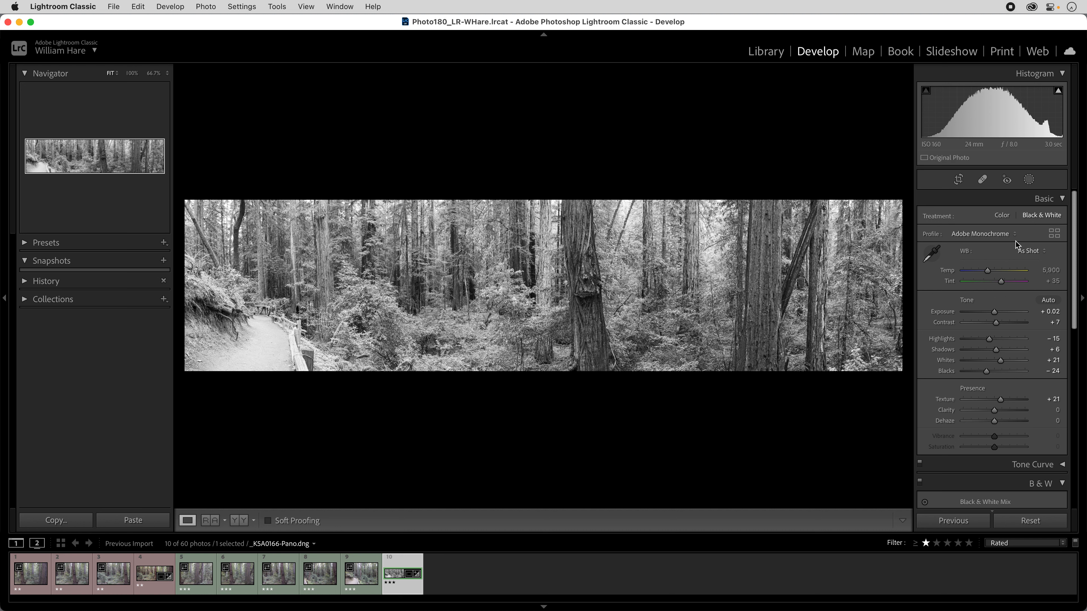
{"action": "left_click", "coordinate": [1002, 215]}
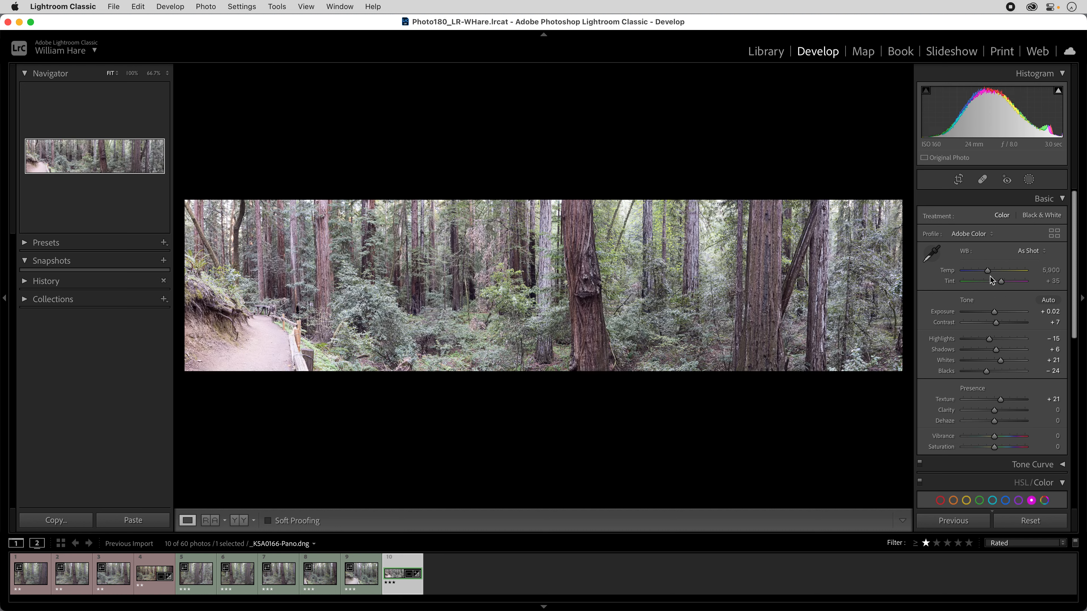
{"action": "left_click_drag", "start_coordinate": [990, 271], "coordinate": [1000, 284]}
{"action": "left_click", "coordinate": [1002, 283]}
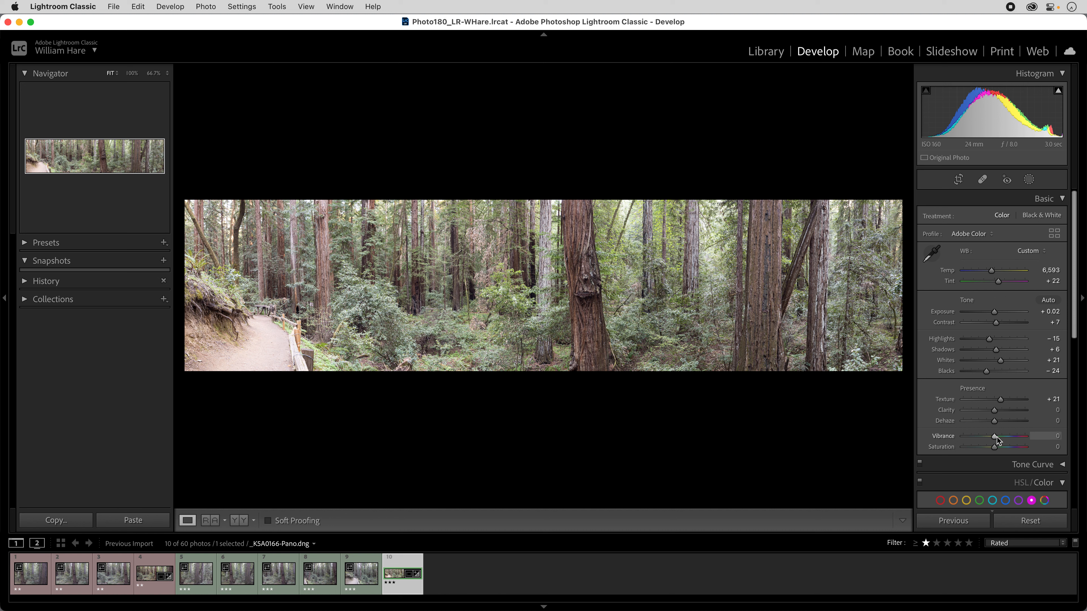
{"action": "left_click_drag", "start_coordinate": [996, 437], "coordinate": [993, 441]}
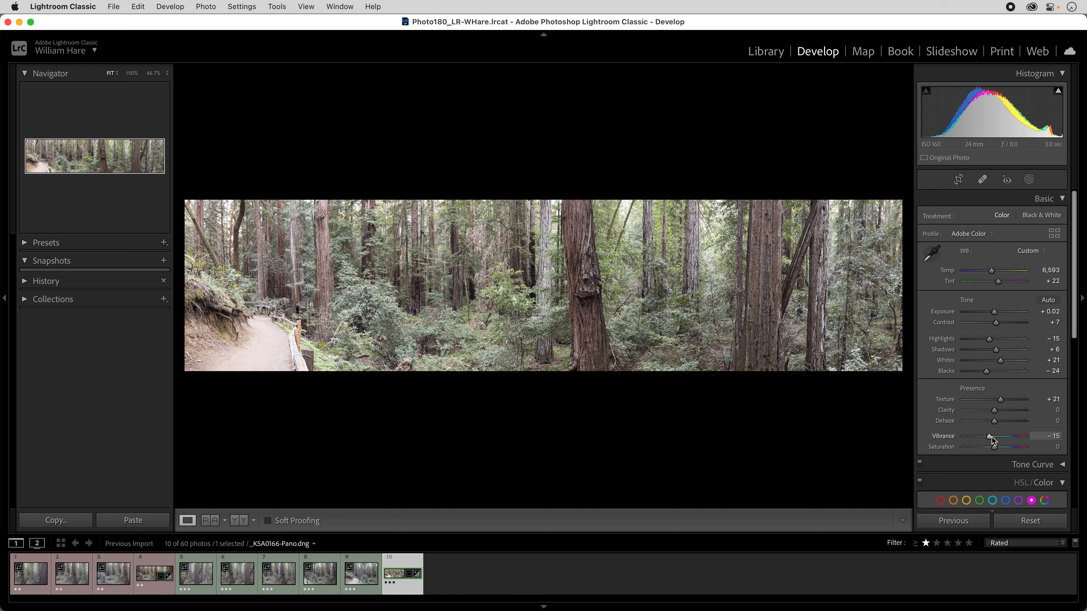